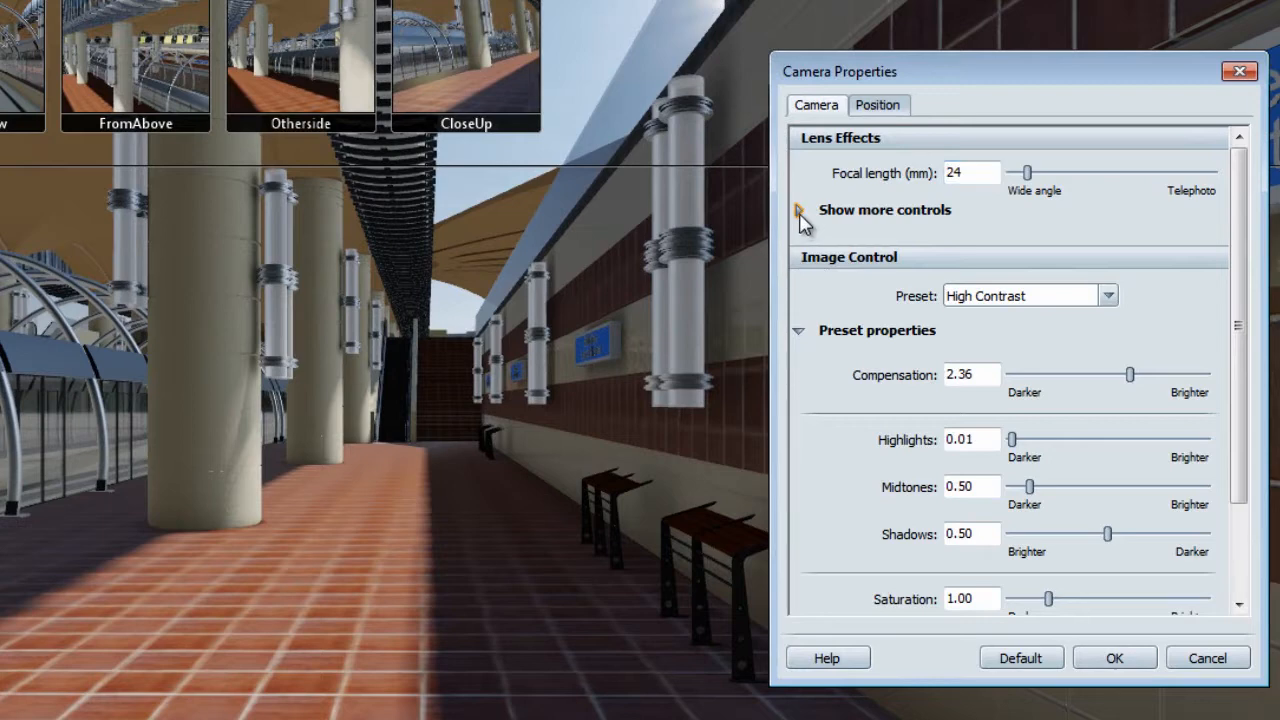
Enable depth of field in the camera's lens effects and focus it on the center of interest.
{"action": "left_click", "coordinate": [799, 213]}
{"action": "left_click", "coordinate": [804, 245]}
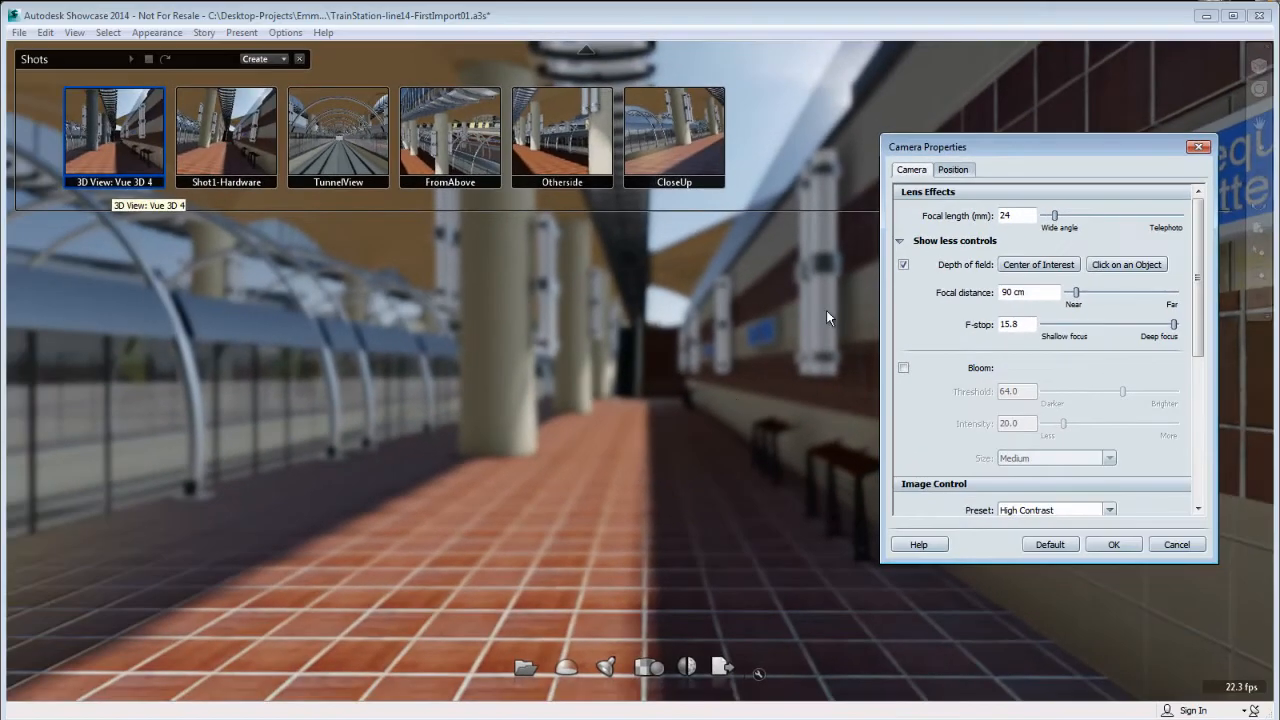
{"action": "left_click", "coordinate": [904, 264]}
{"action": "left_click", "coordinate": [904, 264]}
{"action": "left_click", "coordinate": [1052, 269]}
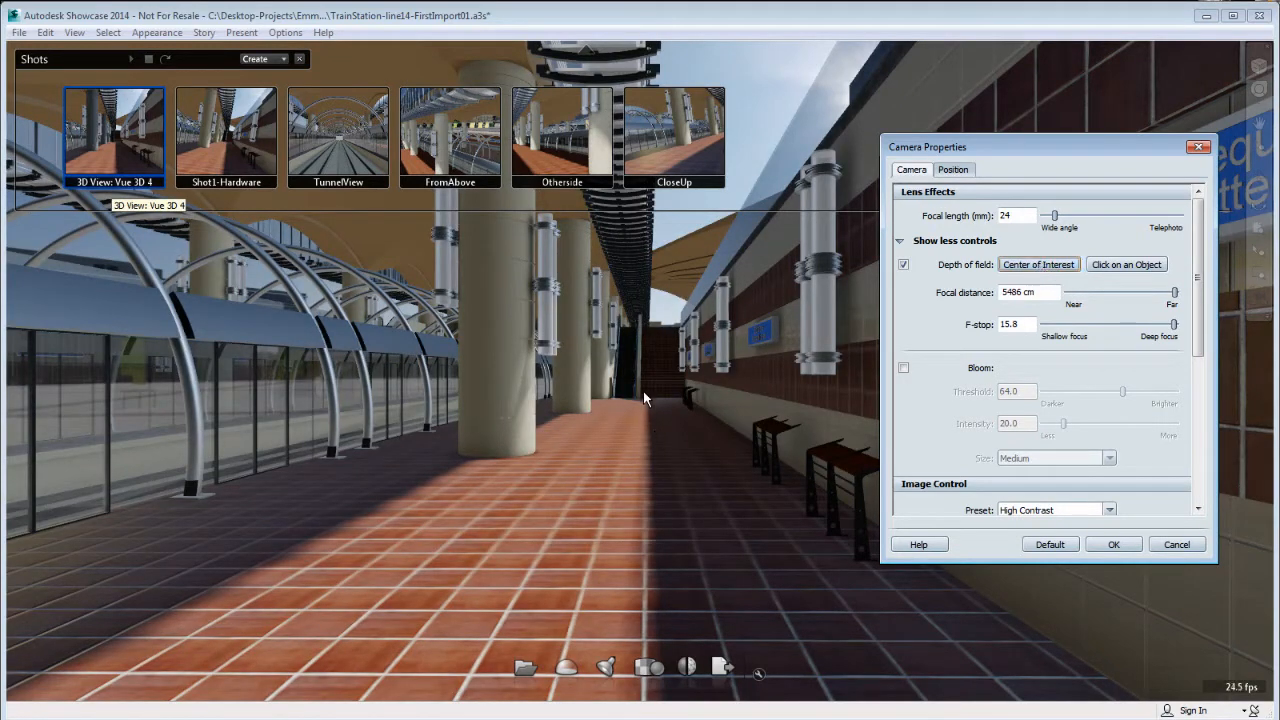
{"action": "left_click", "coordinate": [658, 22]}
{"action": "key", "text": "alt"}
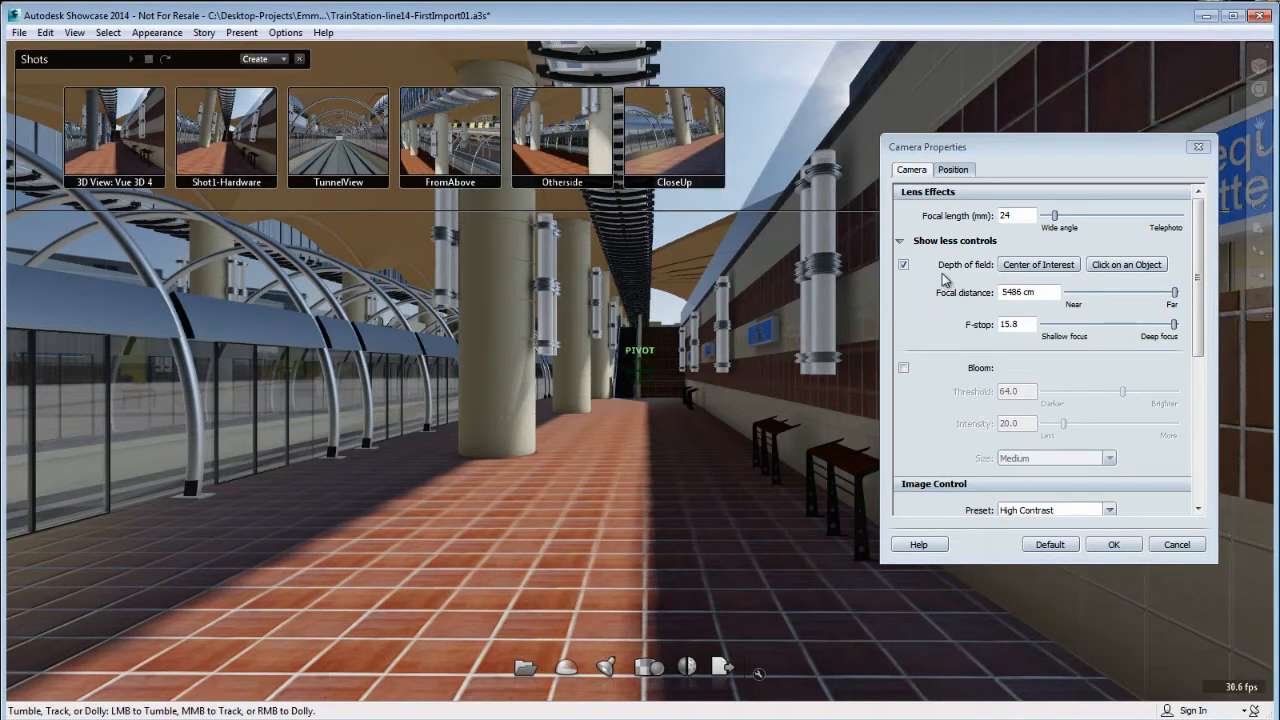
Set the depth of field focal distance by picking objects in the scene, ending at 601 cm, and exit the focus tool.
{"action": "left_click", "coordinate": [1135, 271]}
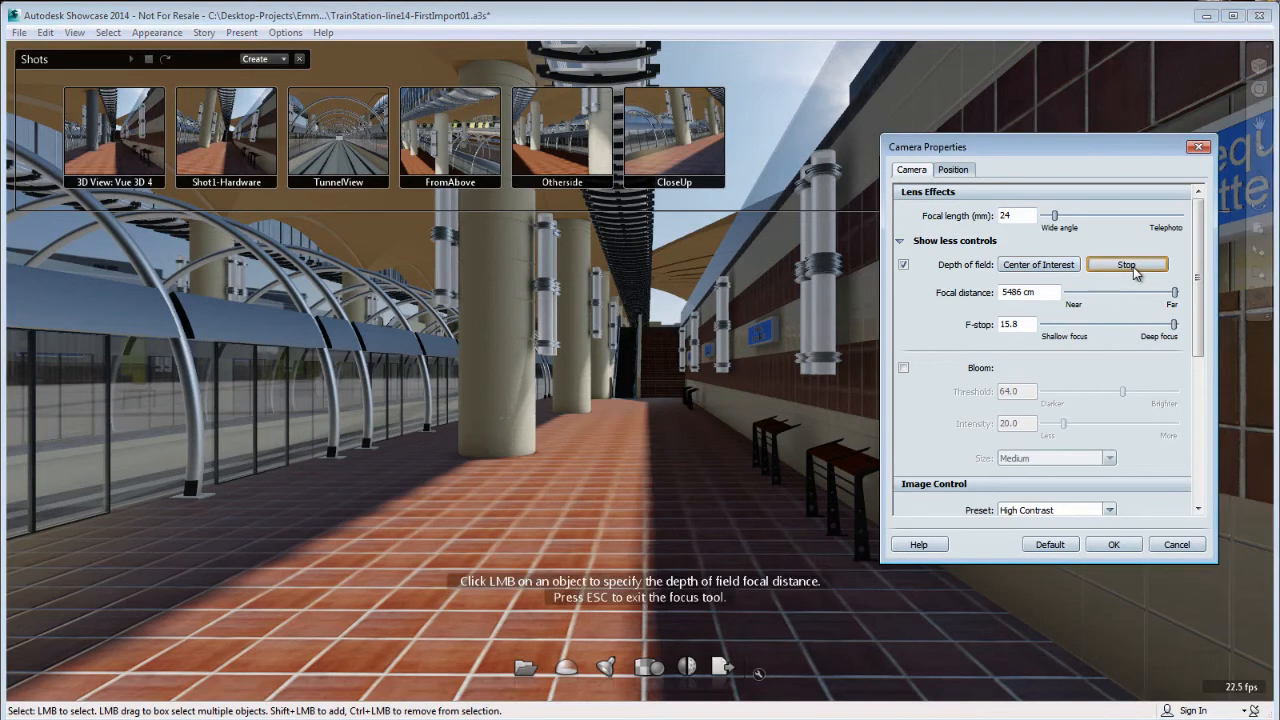
{"action": "left_click", "coordinate": [648, 341]}
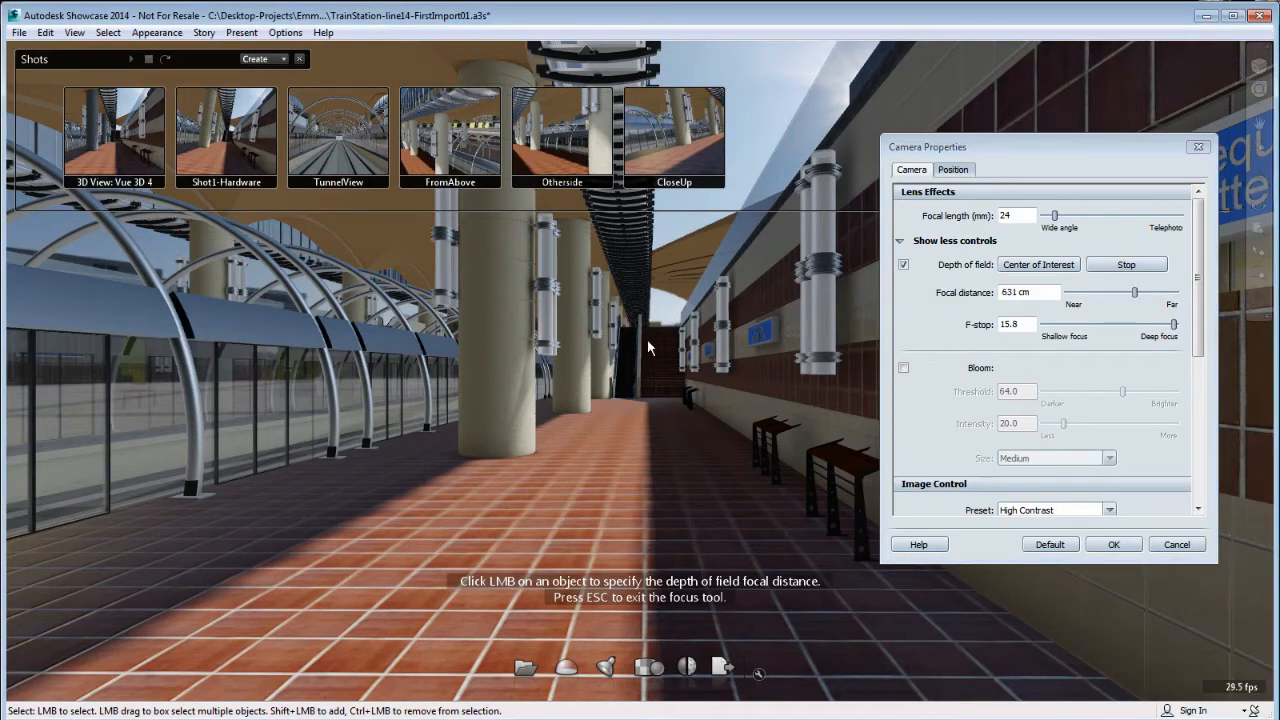
{"action": "left_click", "coordinate": [671, 287]}
{"action": "left_click", "coordinate": [80, 307]}
{"action": "left_click", "coordinate": [1117, 268]}
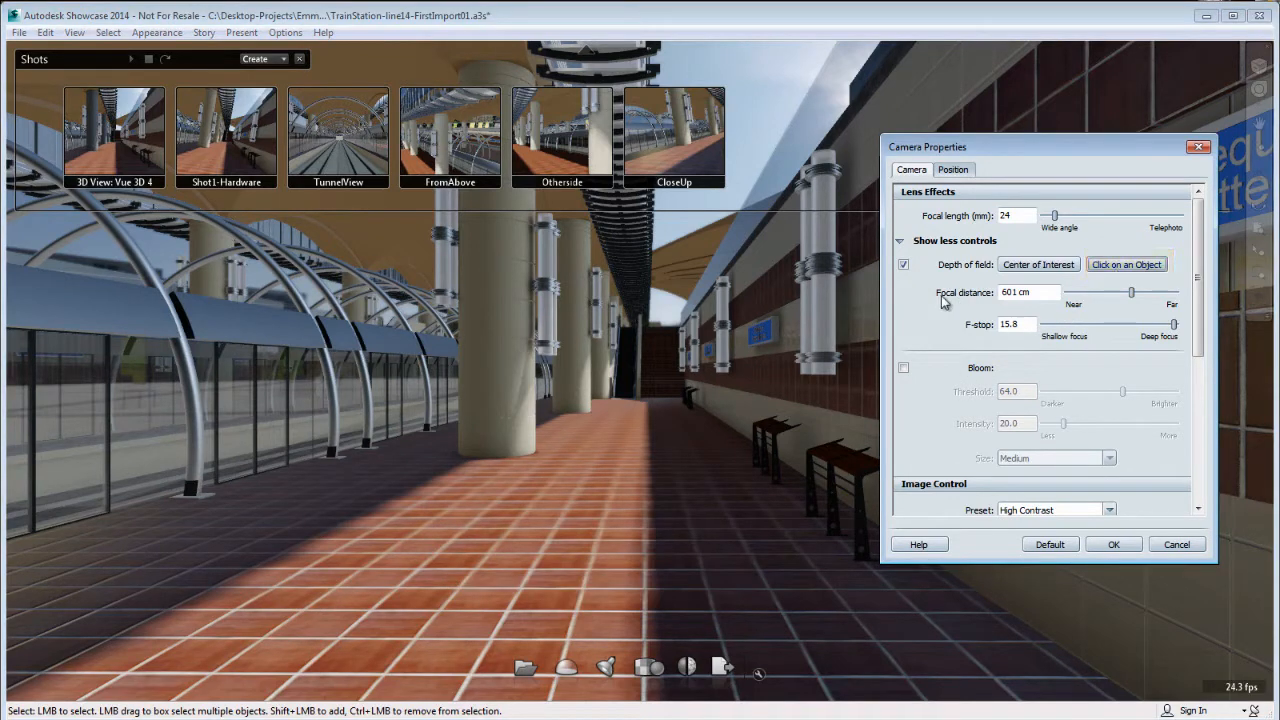
Adjust the depth of field to a focal distance of 422 cm and an F-stop of 11.5.
{"action": "left_click_drag", "start_coordinate": [1131, 293], "coordinate": [1090, 300]}
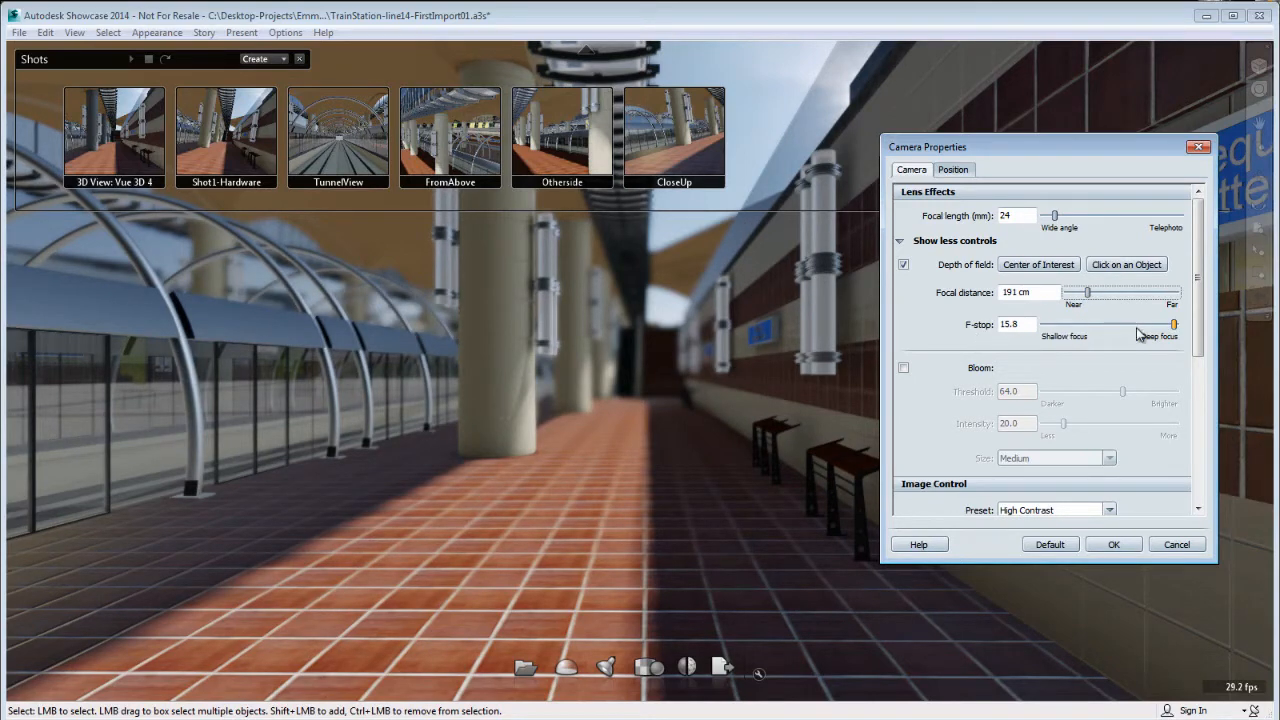
{"action": "left_click_drag", "start_coordinate": [1177, 331], "coordinate": [1149, 346]}
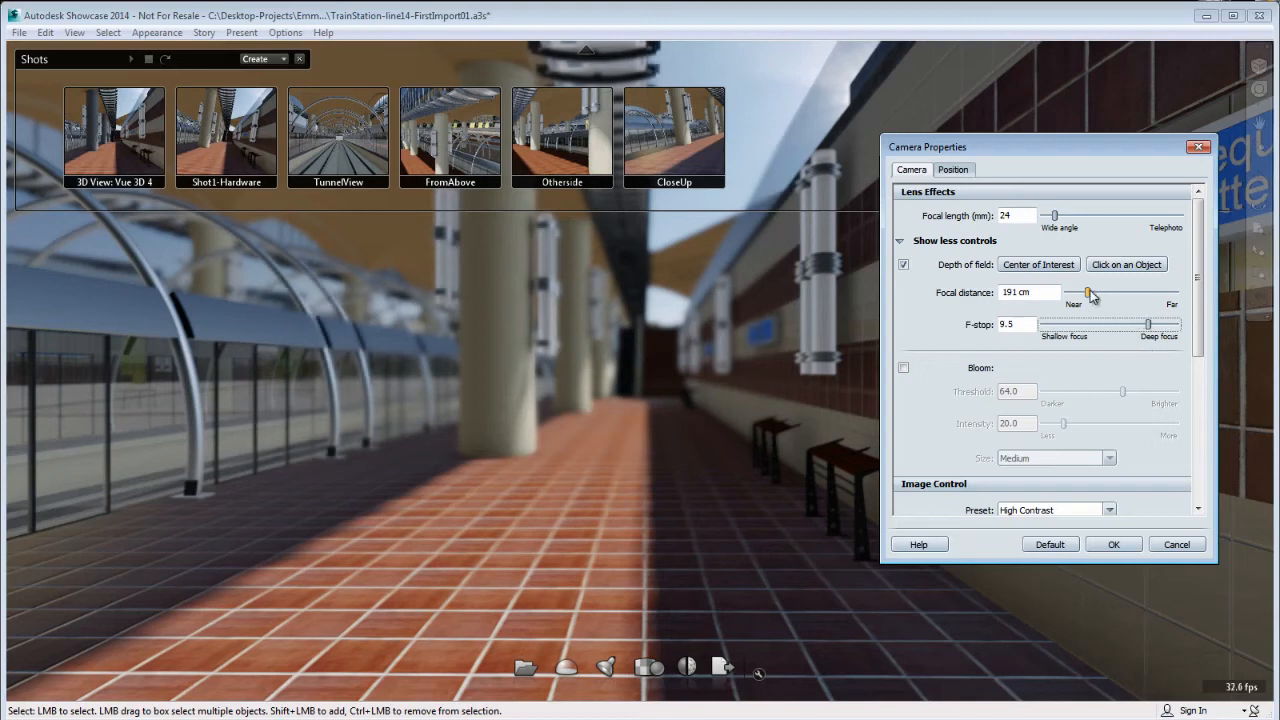
{"action": "left_click_drag", "start_coordinate": [1088, 292], "coordinate": [1163, 340]}
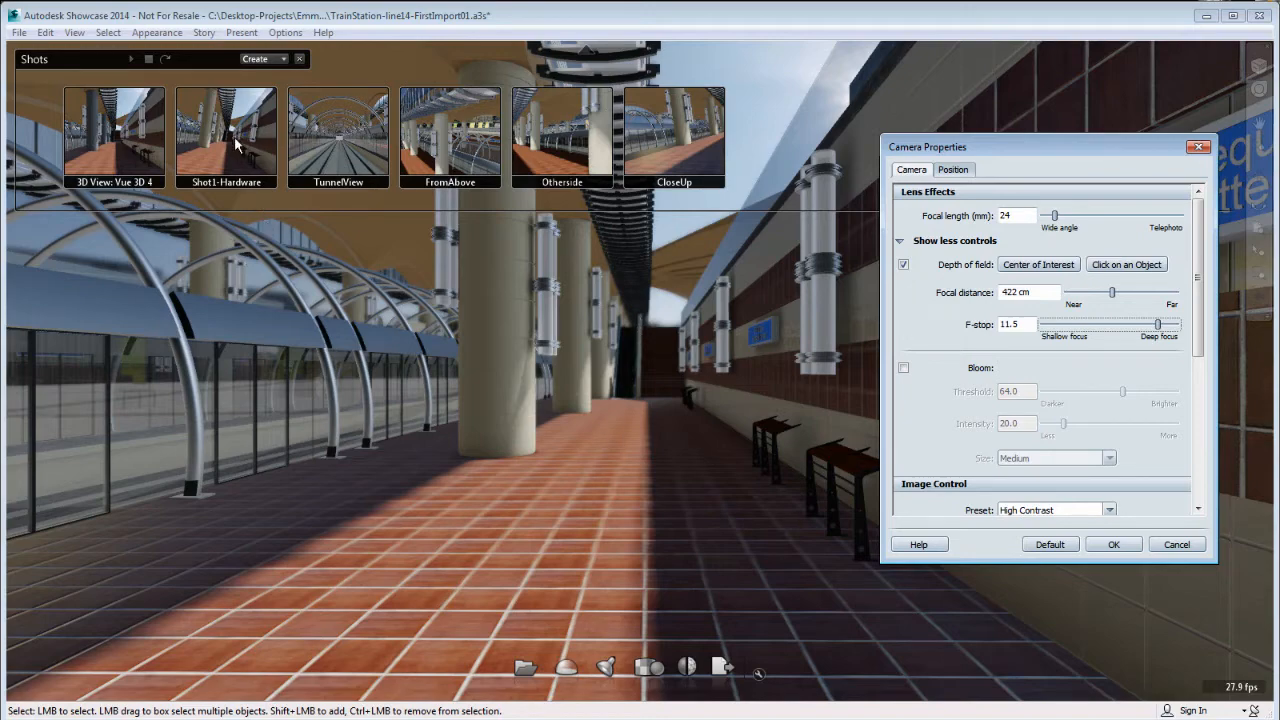
Check the depth of field around the station and in the Shot1-Hardware, TunnelView, FromAbove, Otherside and CloseUp shots.
{"action": "mouse_move", "coordinate": [612, 466]}
{"action": "left_mouse_down", "text": "alt"}
{"action": "mouse_move", "coordinate": [645, 432]}
{"action": "mouse_move", "coordinate": [688, 459]}
{"action": "mouse_move", "coordinate": [692, 440]}
{"action": "left_mouse_up", "text": "alt"}
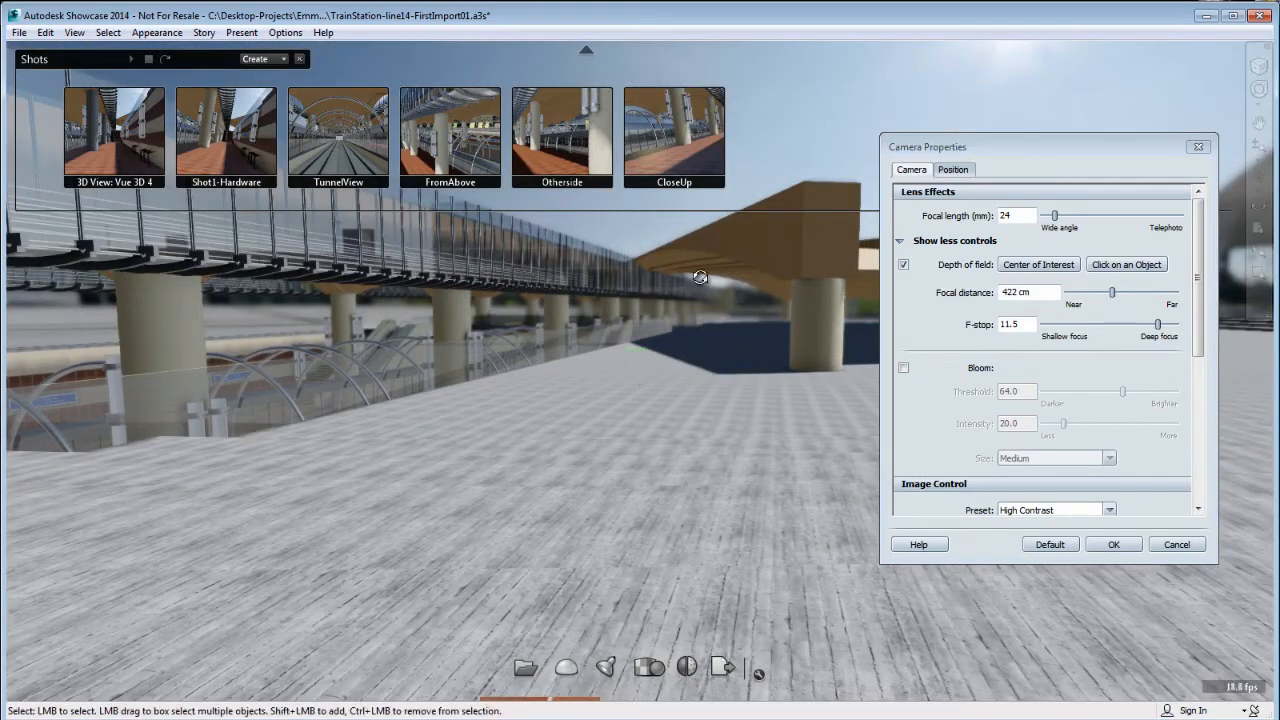
{"action": "mouse_move", "coordinate": [702, 278]}
{"action": "left_mouse_down", "text": "alt"}
{"action": "mouse_move", "coordinate": [505, 436]}
{"action": "mouse_move", "coordinate": [666, 422]}
{"action": "mouse_move", "coordinate": [484, 411]}
{"action": "left_mouse_up", "text": "alt"}
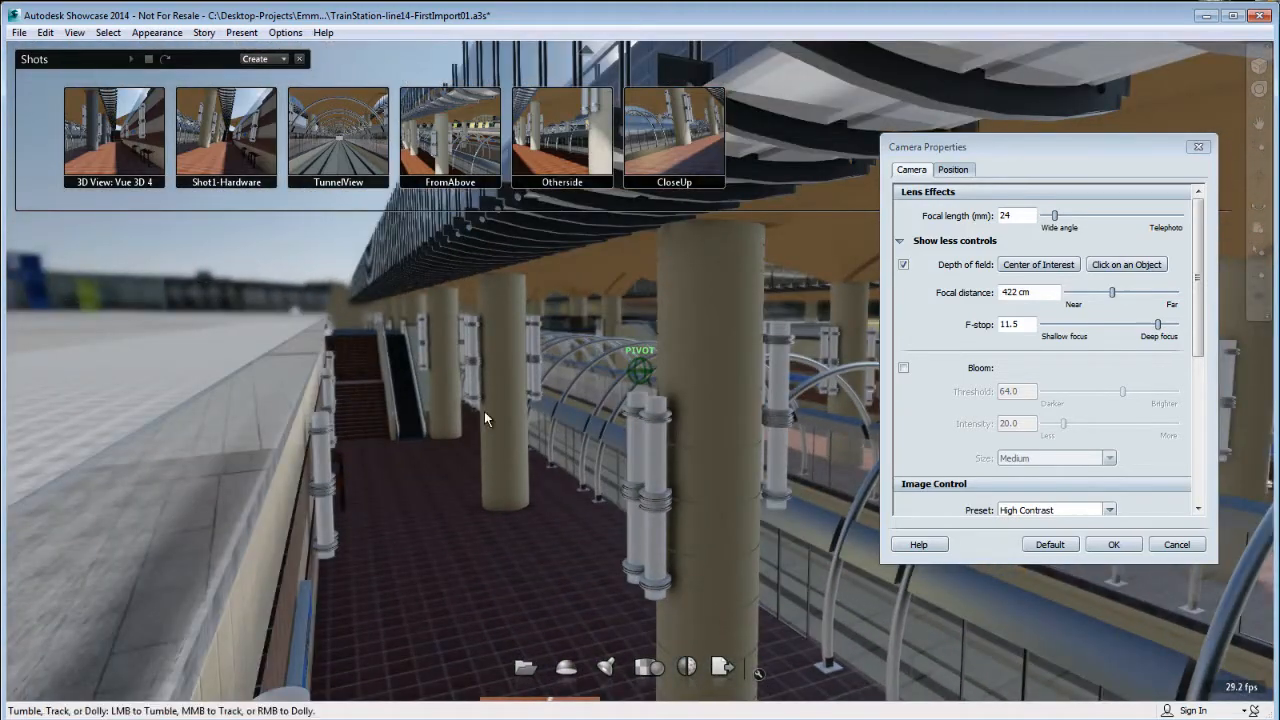
{"action": "left_click", "coordinate": [241, 187]}
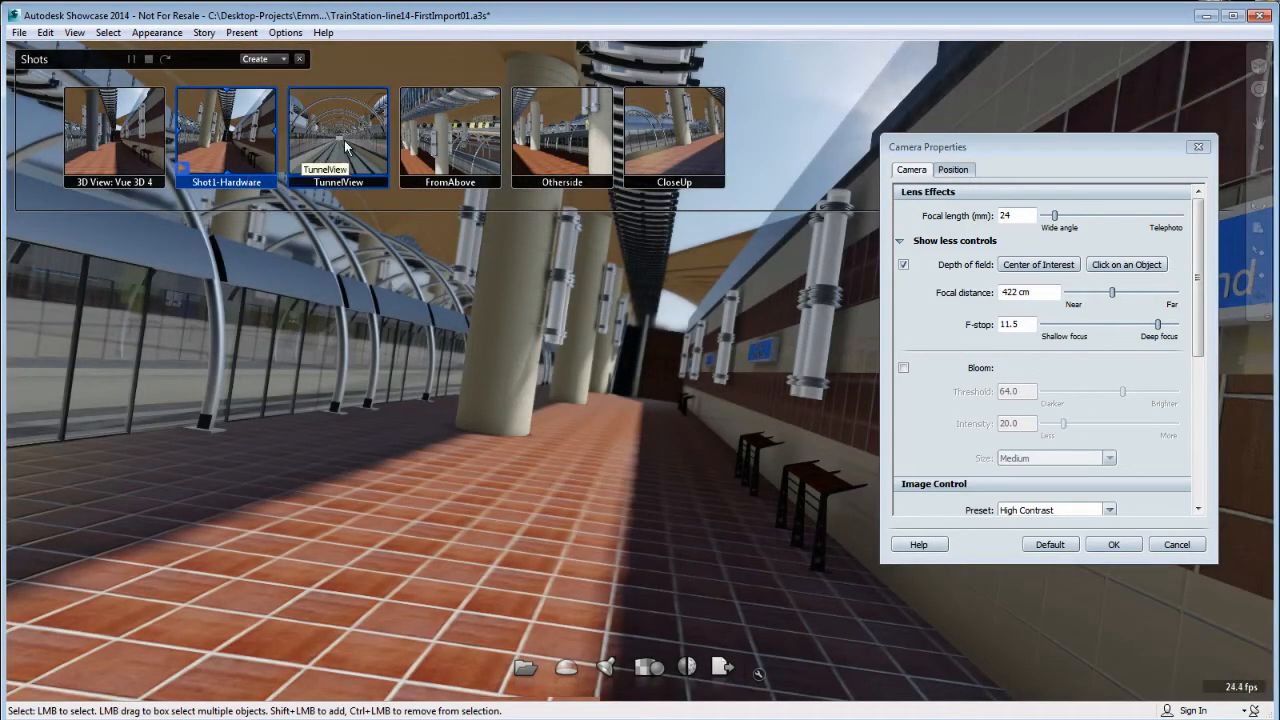
{"action": "left_click", "coordinate": [344, 146]}
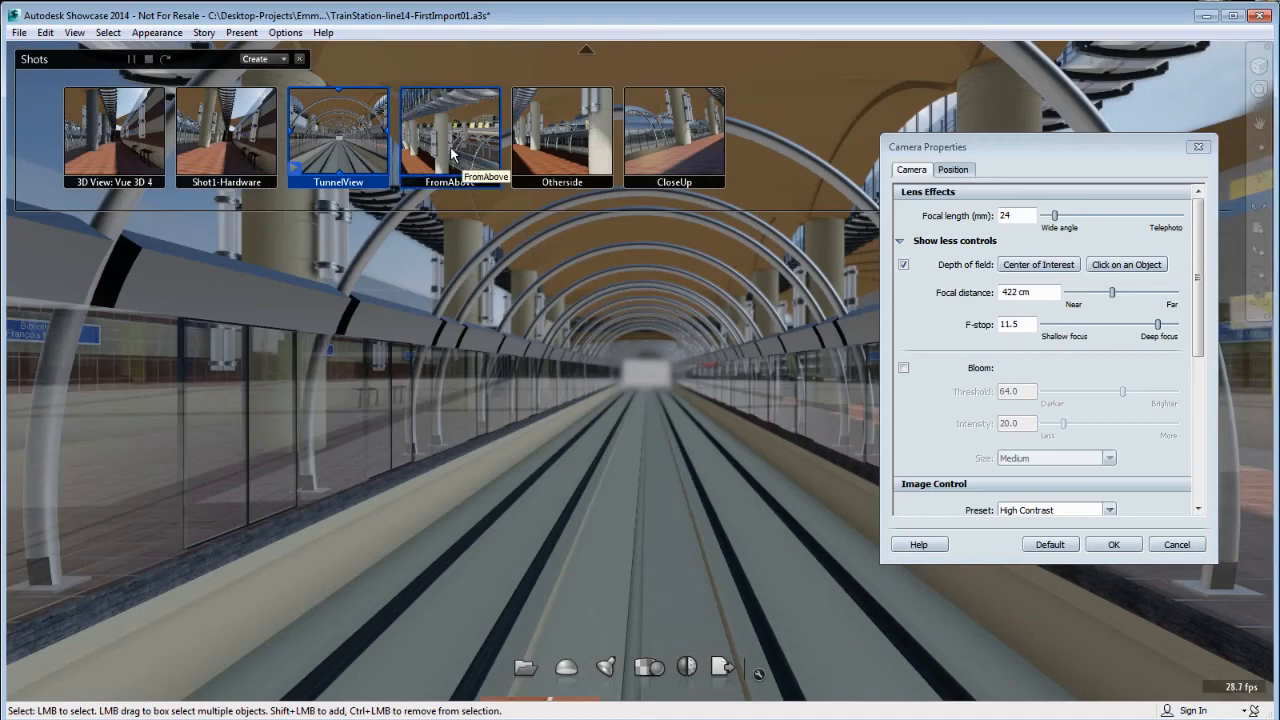
{"action": "left_click", "coordinate": [453, 152]}
{"action": "left_click", "coordinate": [549, 163]}
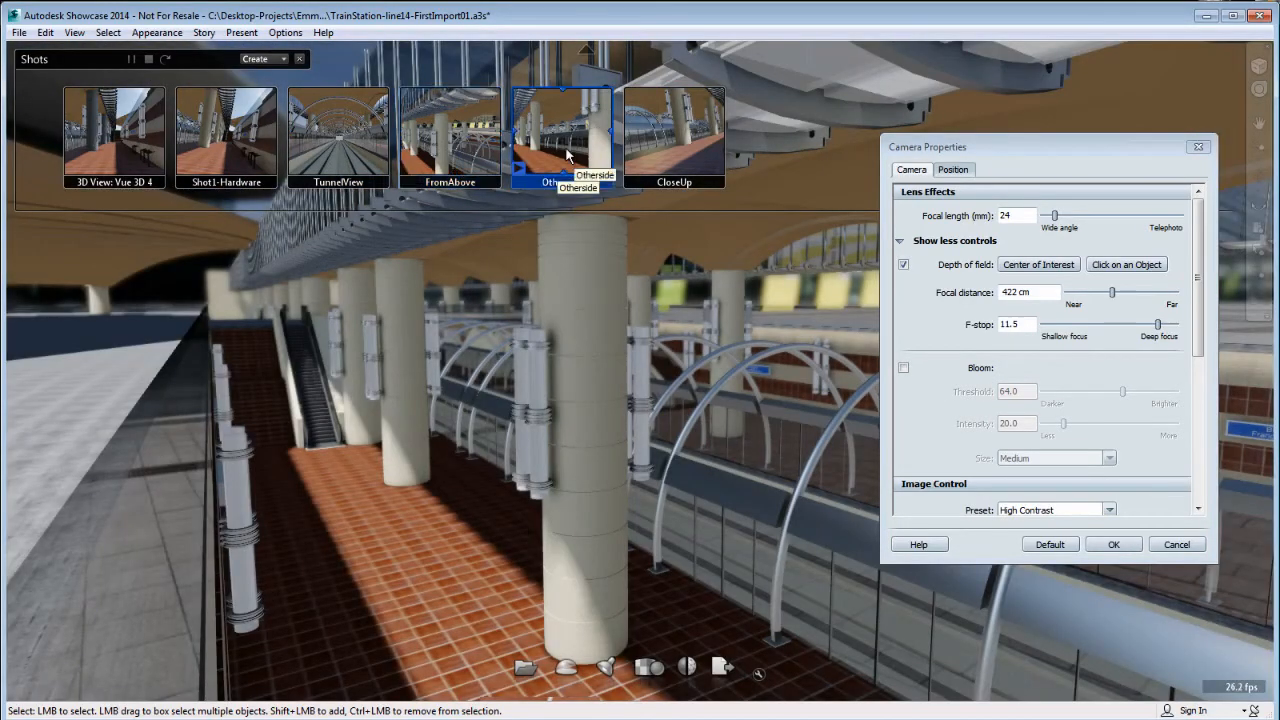
{"action": "left_click", "coordinate": [667, 143]}
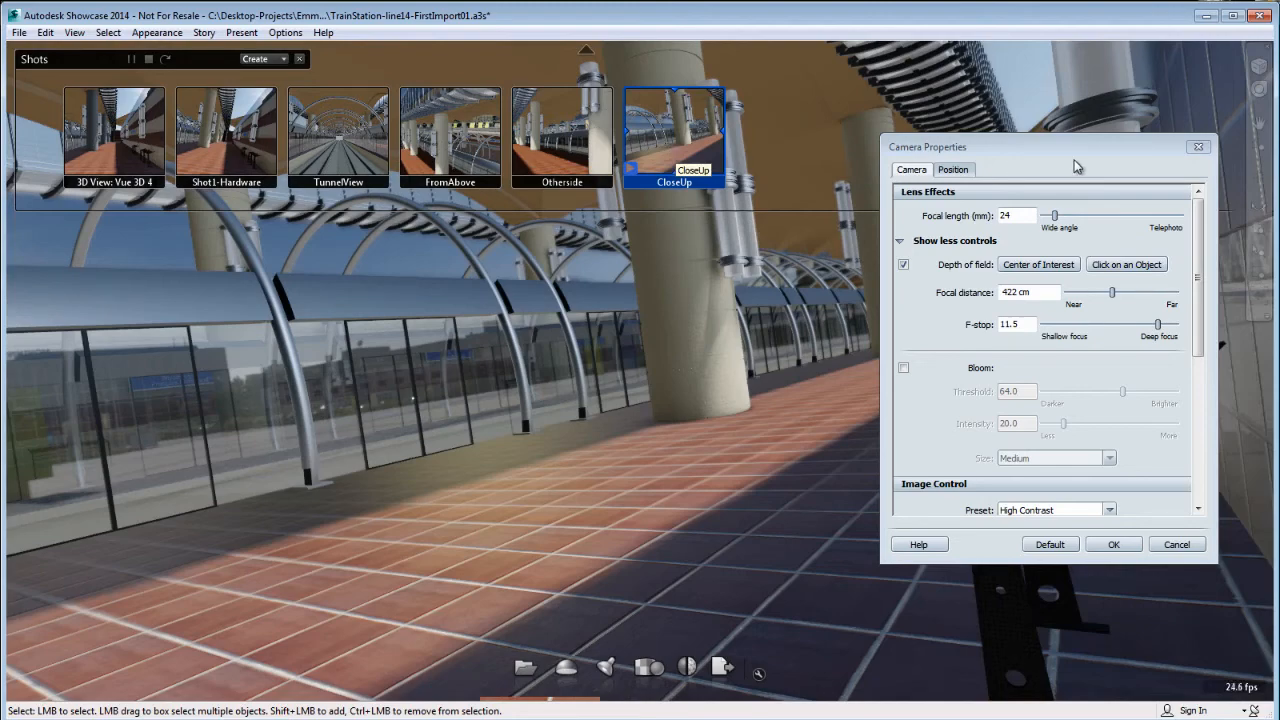
Turn off depth of field and review the Shot1-Hardware, TunnelView and FromAbove shots without it.
{"action": "mouse_move", "coordinate": [1076, 148]}
{"action": "left_mouse_down"}
{"action": "mouse_move", "coordinate": [1107, 284]}
{"action": "mouse_move", "coordinate": [1057, 163]}
{"action": "left_mouse_up"}
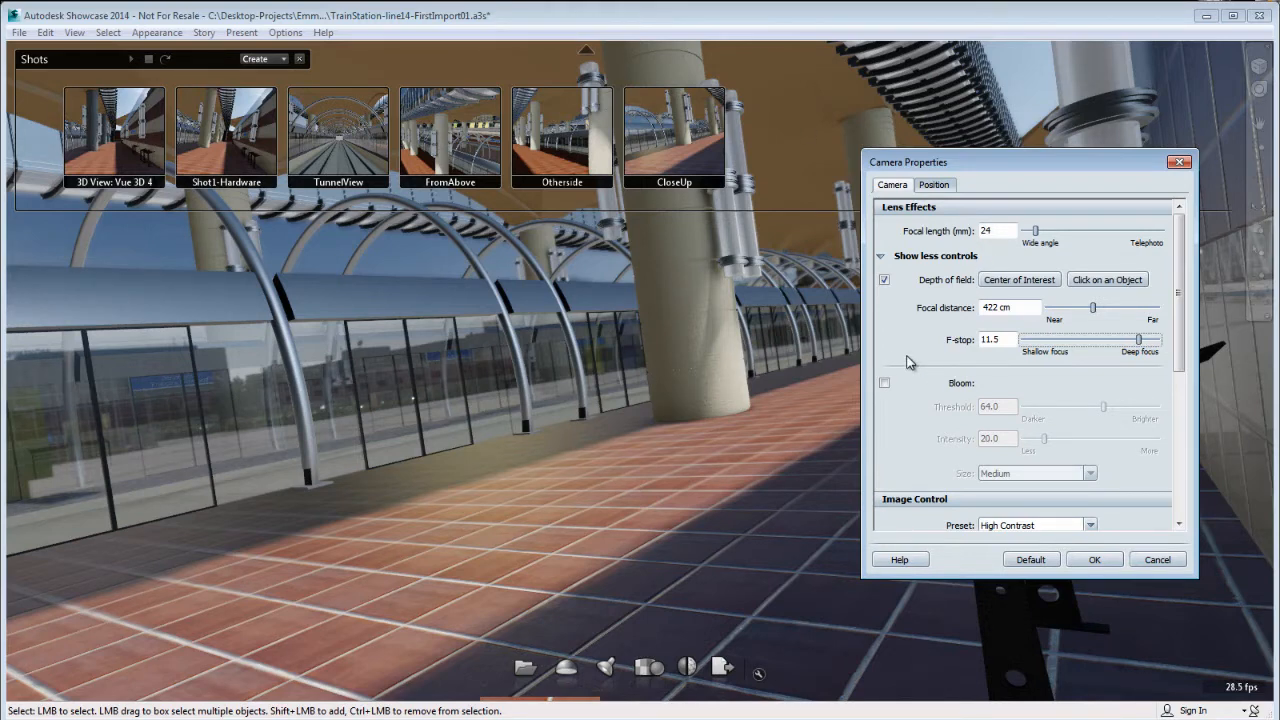
{"action": "left_click", "coordinate": [884, 280]}
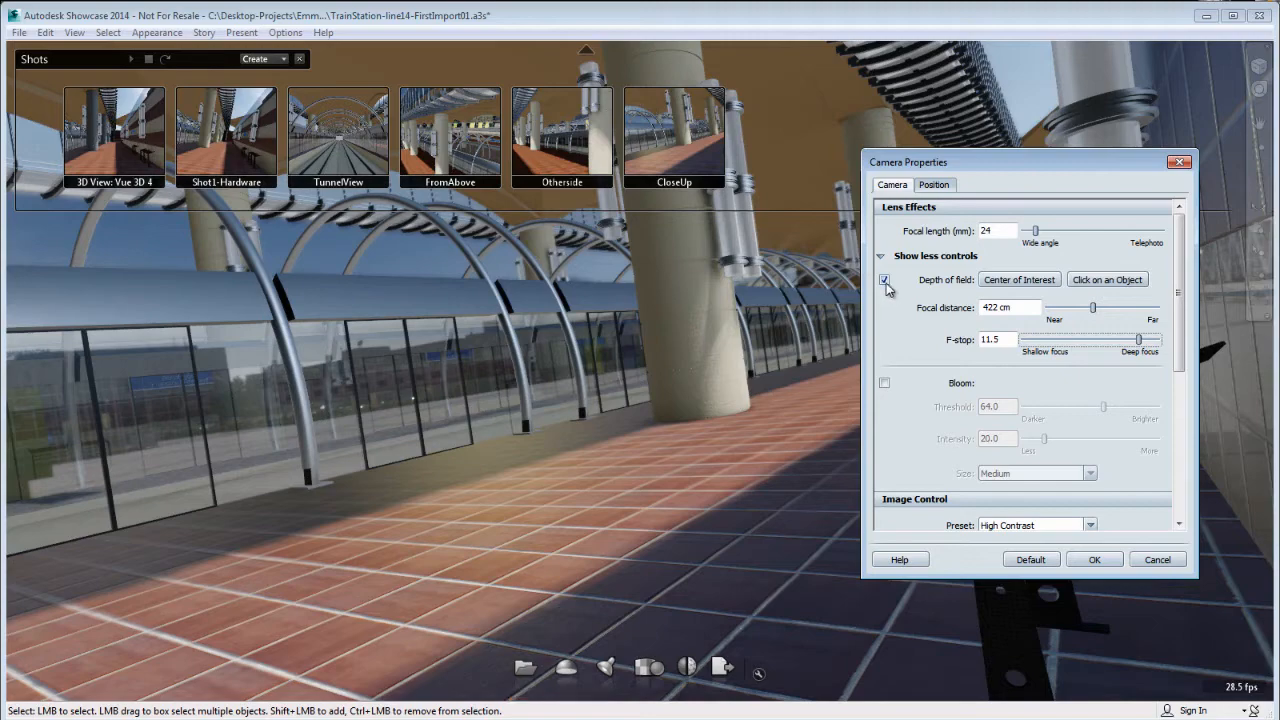
{"action": "left_click", "coordinate": [240, 137]}
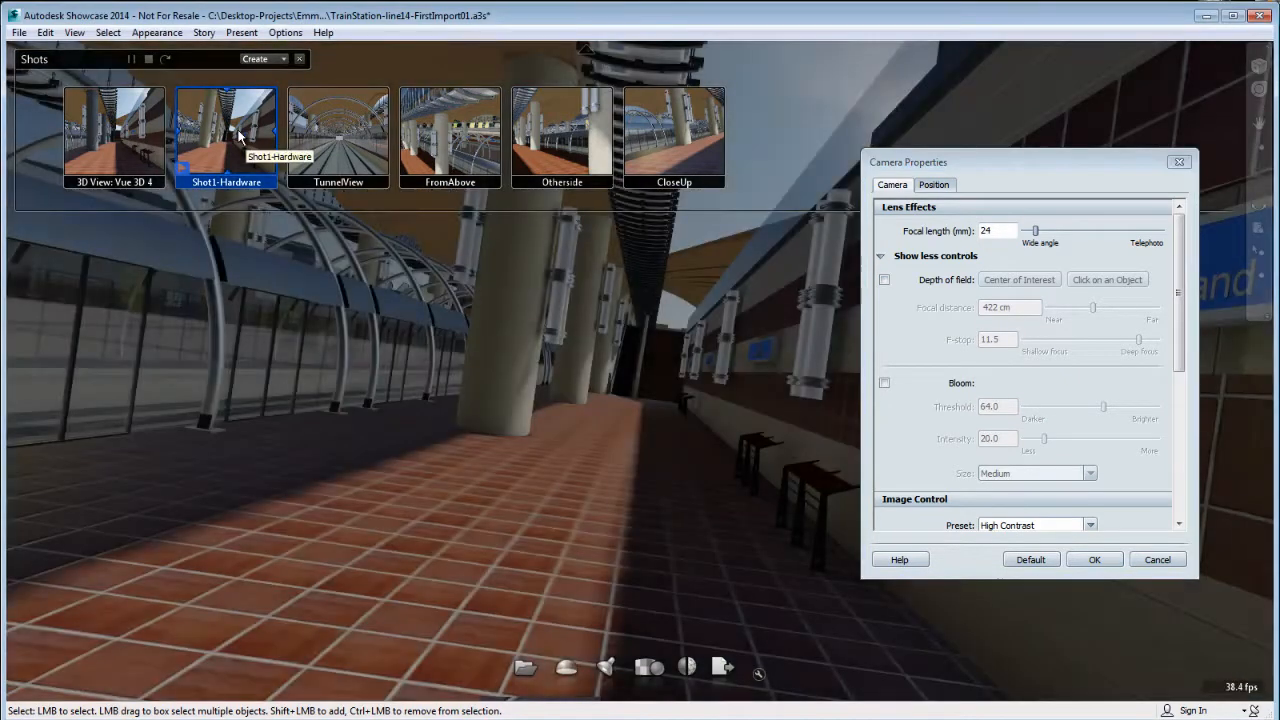
{"action": "left_click", "coordinate": [343, 132]}
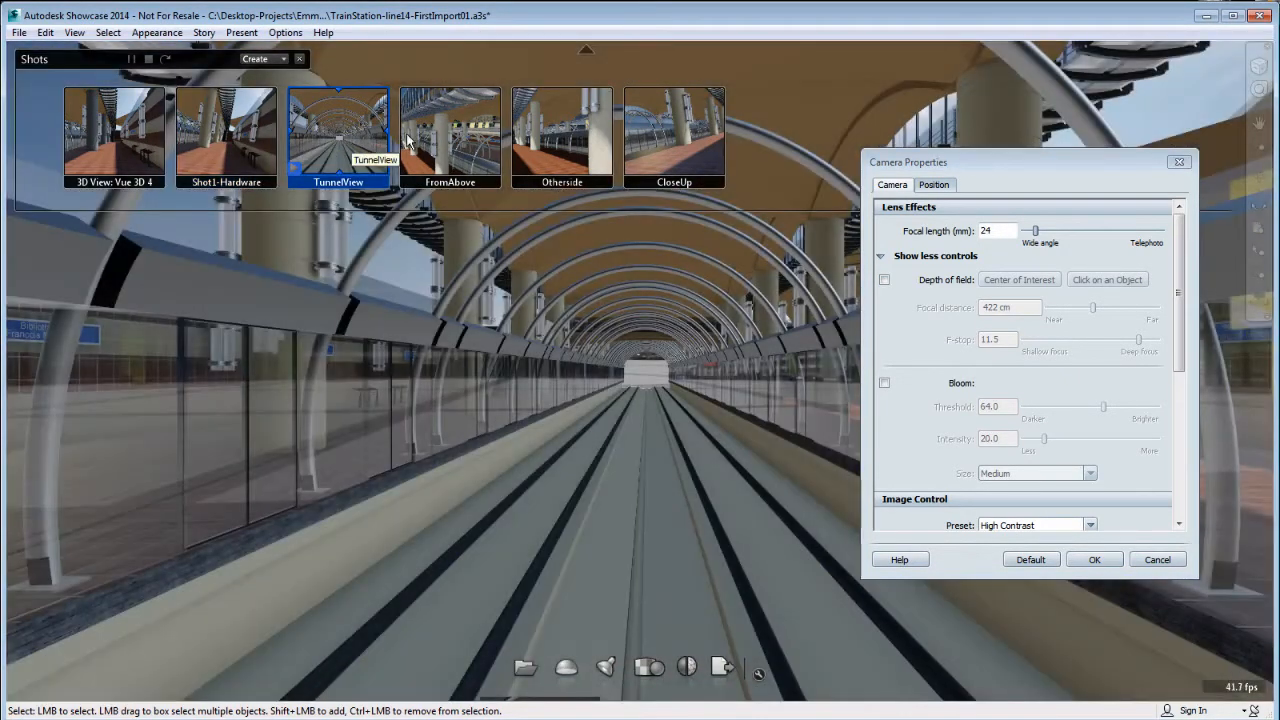
{"action": "left_click", "coordinate": [457, 143]}
Re-enable depth of field in the 3D View: Vue 3D 4 shot and make the shot use its saved depth of field values, resetting its position.
{"action": "left_click", "coordinate": [112, 135]}
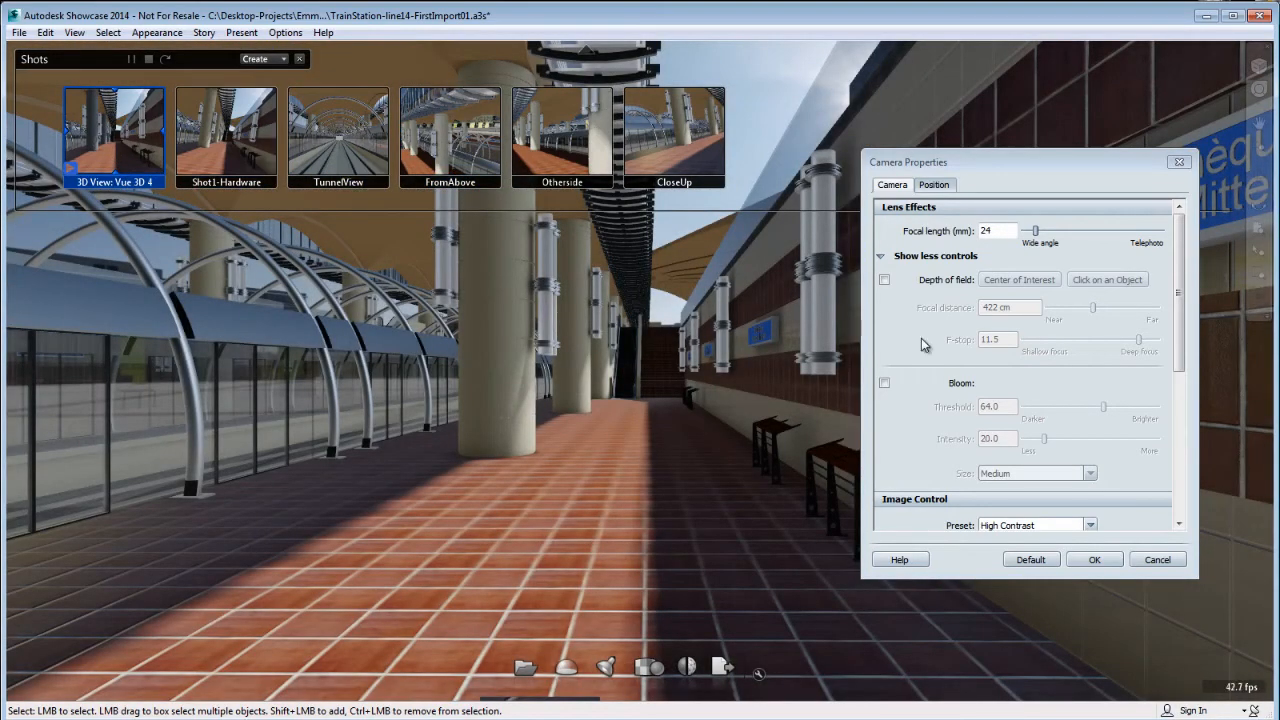
{"action": "left_click", "coordinate": [884, 280]}
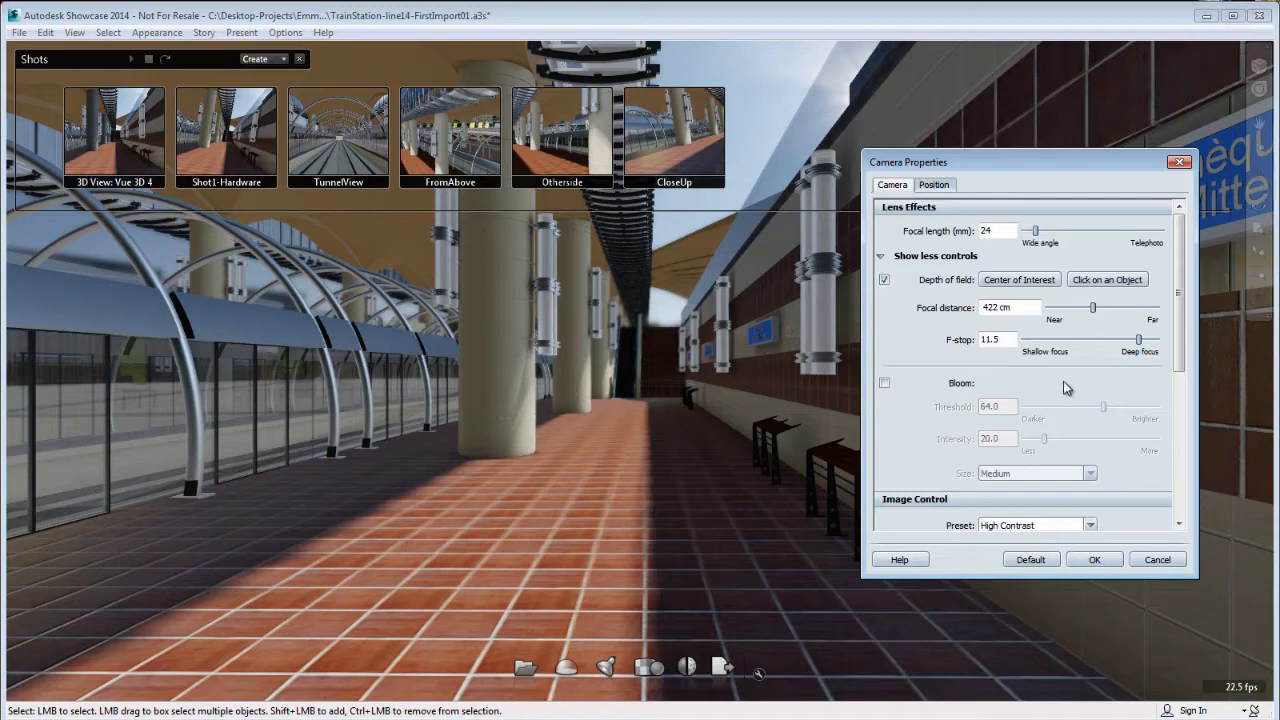
{"action": "right_click", "coordinate": [124, 121]}
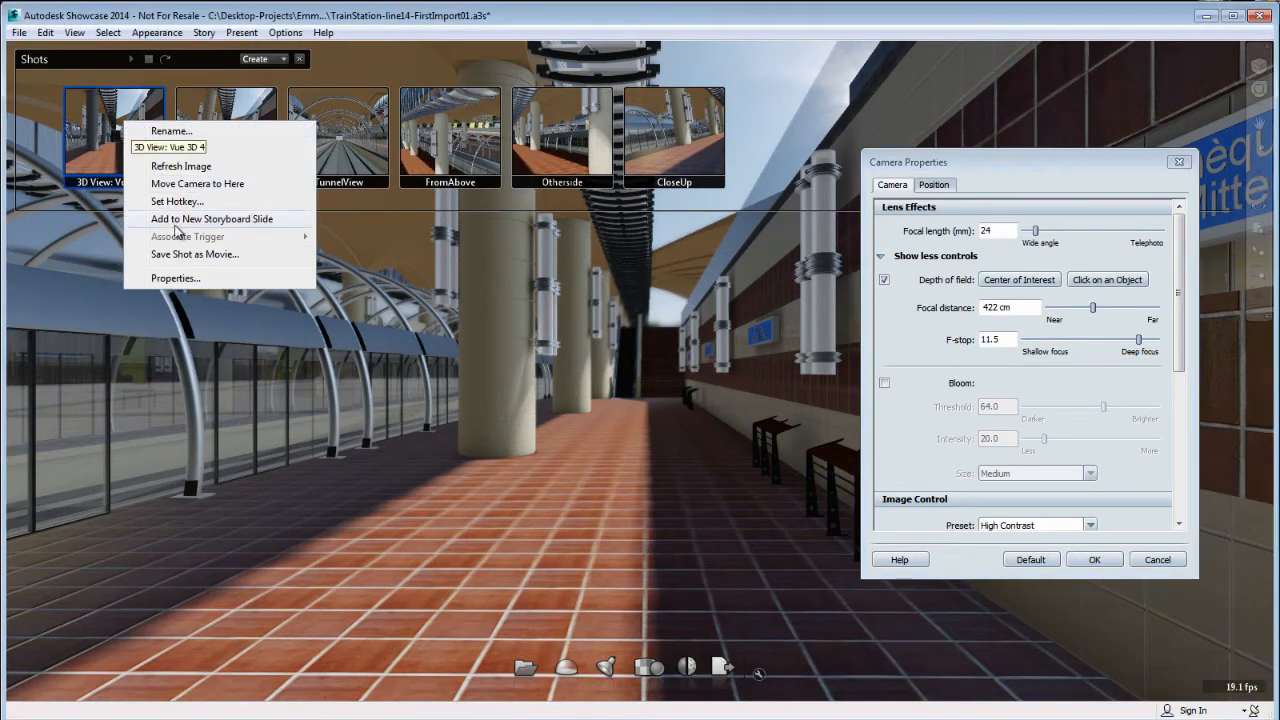
{"action": "left_click", "coordinate": [180, 278]}
{"action": "left_click_drag", "start_coordinate": [905, 420], "coordinate": [227, 212]}
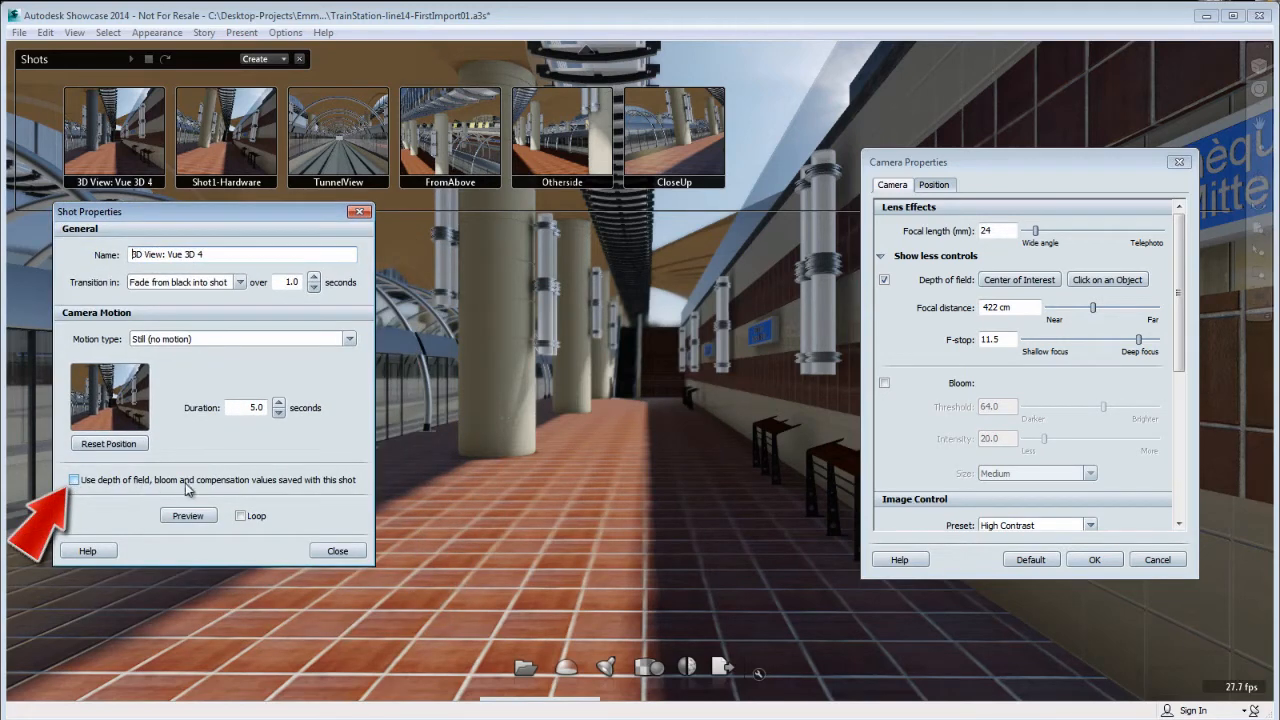
{"action": "left_click", "coordinate": [74, 481]}
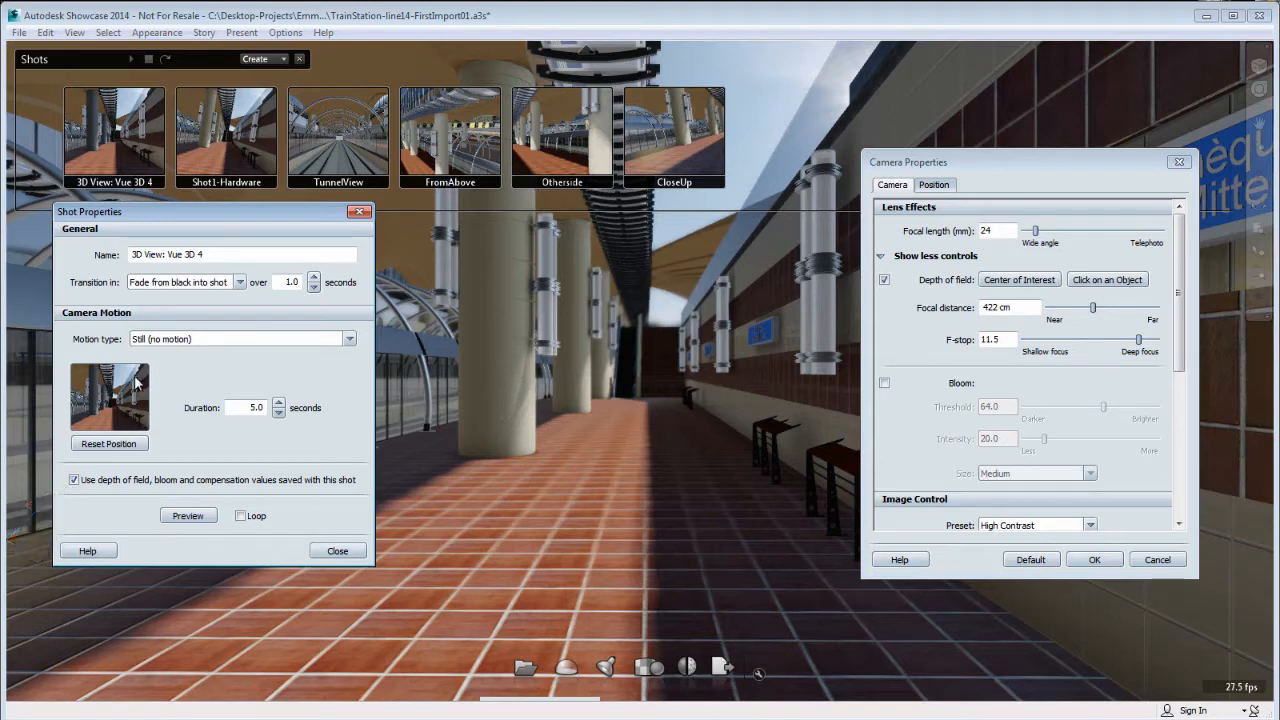
{"action": "left_click", "coordinate": [110, 444]}
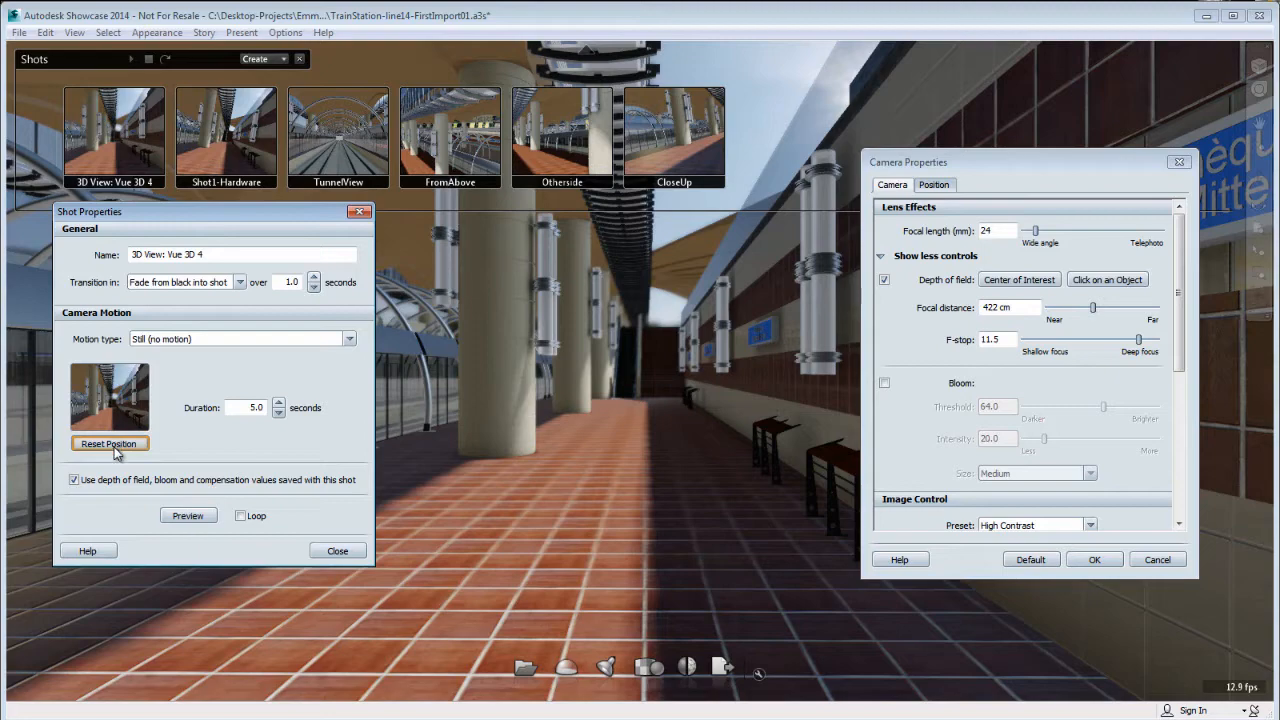
Compare the saved depth of field option of the Shot1-Hardware shot with that of 3D View: Vue 3D 4.
{"action": "left_click", "coordinate": [243, 144]}
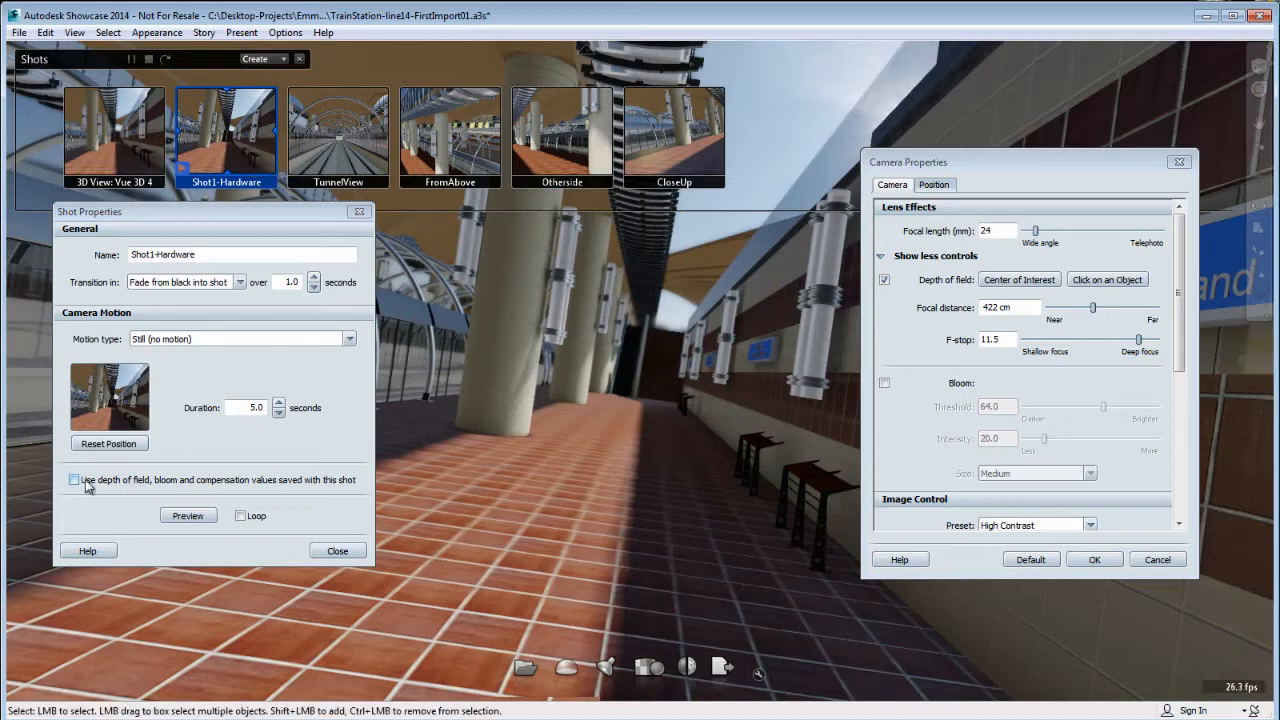
{"action": "left_click", "coordinate": [104, 149]}
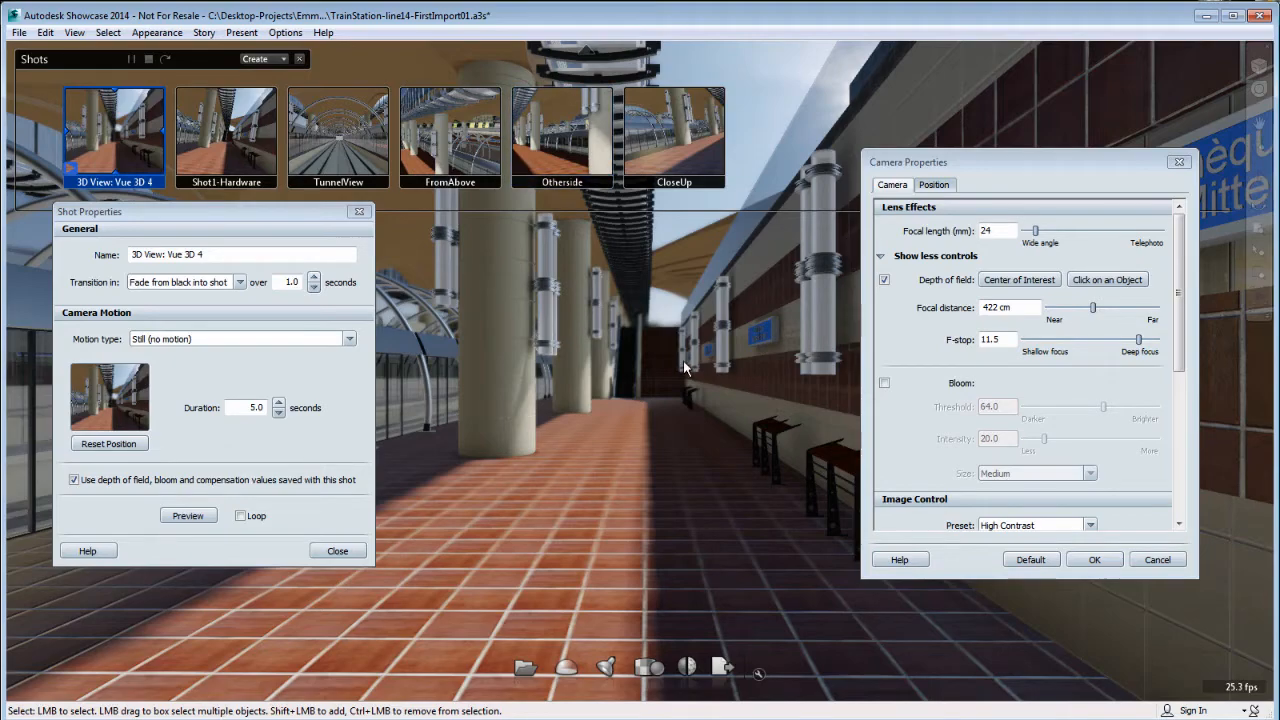
{"action": "mouse_move", "coordinate": [683, 360]}
{"action": "left_mouse_down", "text": "alt"}
{"action": "mouse_move", "coordinate": [724, 405]}
{"action": "mouse_move", "coordinate": [729, 389]}
{"action": "left_mouse_up", "text": "alt"}
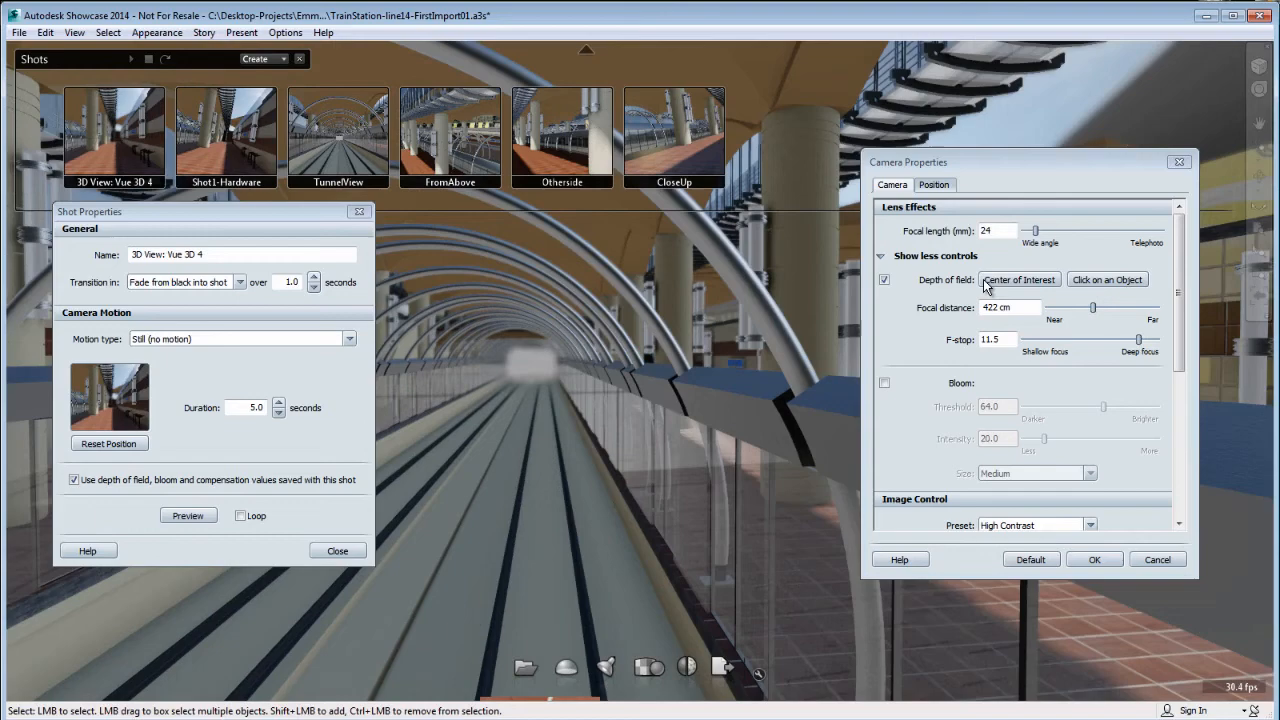
Turn off depth of field and recall Shot1-Hardware, TunnelView, FromAbove and 3D View: Vue 3D 4 to test the values saved with the shot.
{"action": "left_click", "coordinate": [884, 280]}
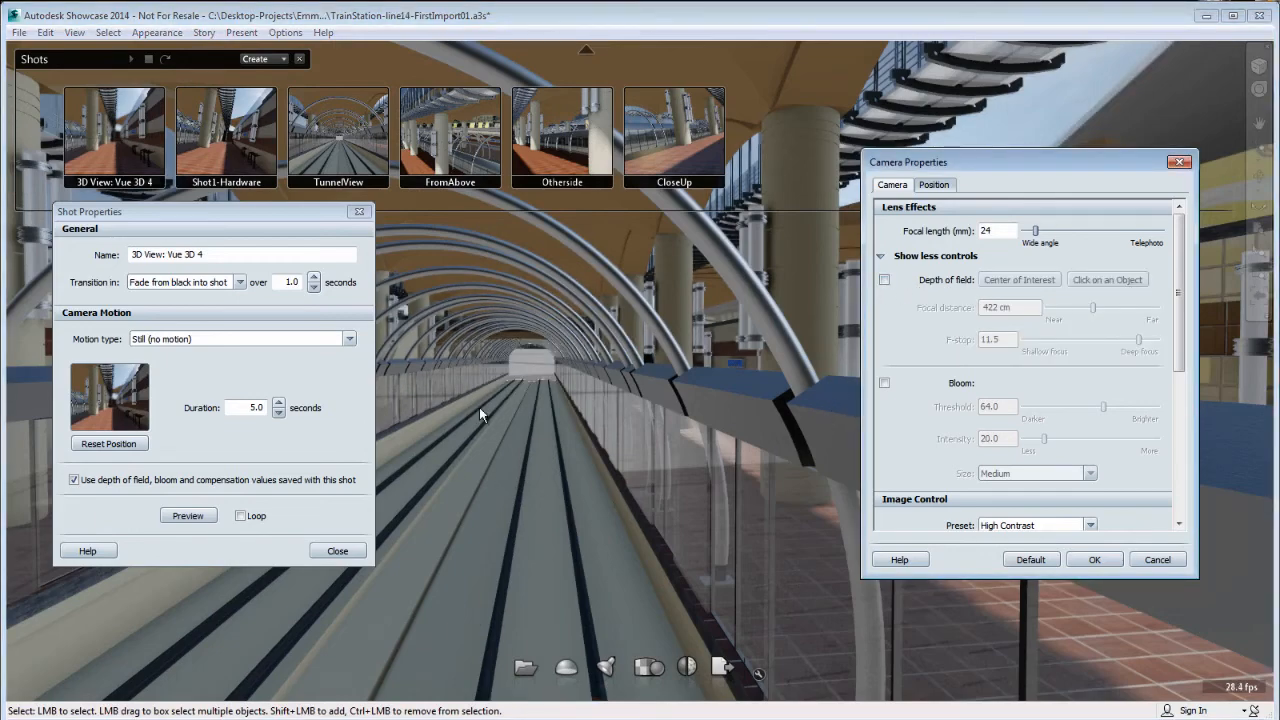
{"action": "mouse_move", "coordinate": [606, 417]}
{"action": "left_mouse_down", "text": "alt"}
{"action": "mouse_move", "coordinate": [571, 423]}
{"action": "mouse_move", "coordinate": [615, 415]}
{"action": "left_mouse_up", "text": "alt"}
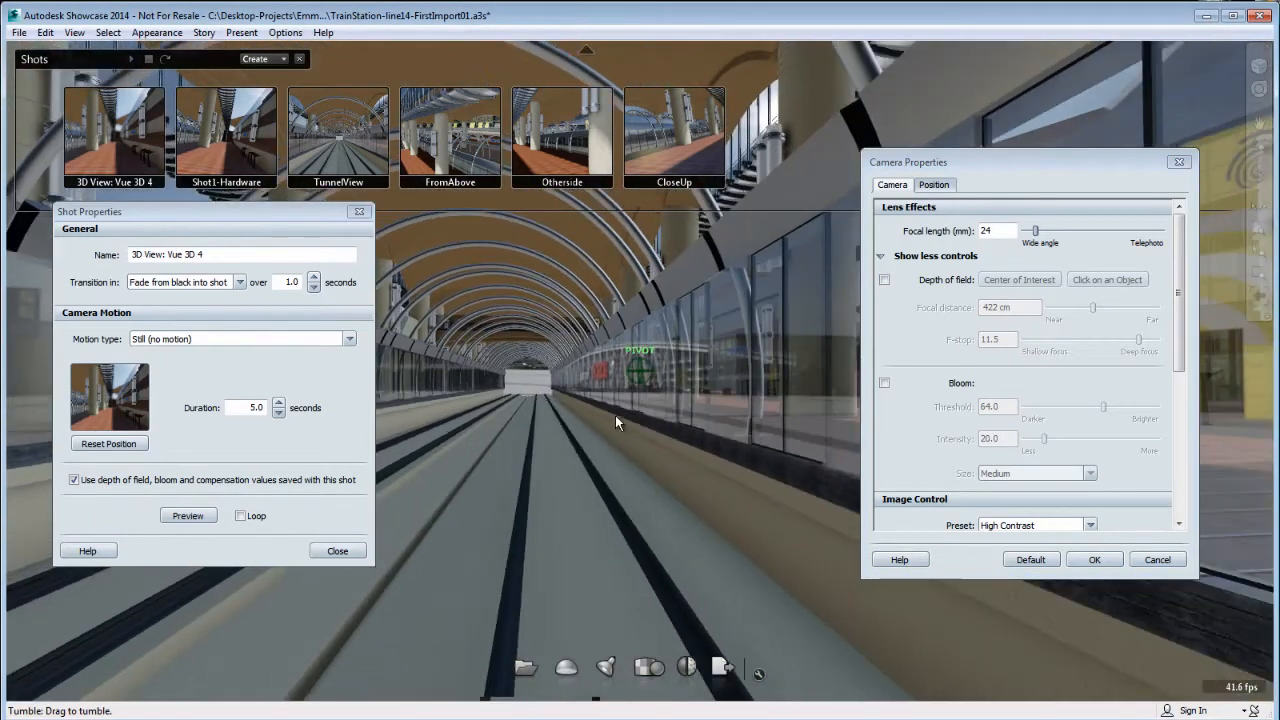
{"action": "left_click", "coordinate": [223, 149]}
{"action": "left_click", "coordinate": [338, 140]}
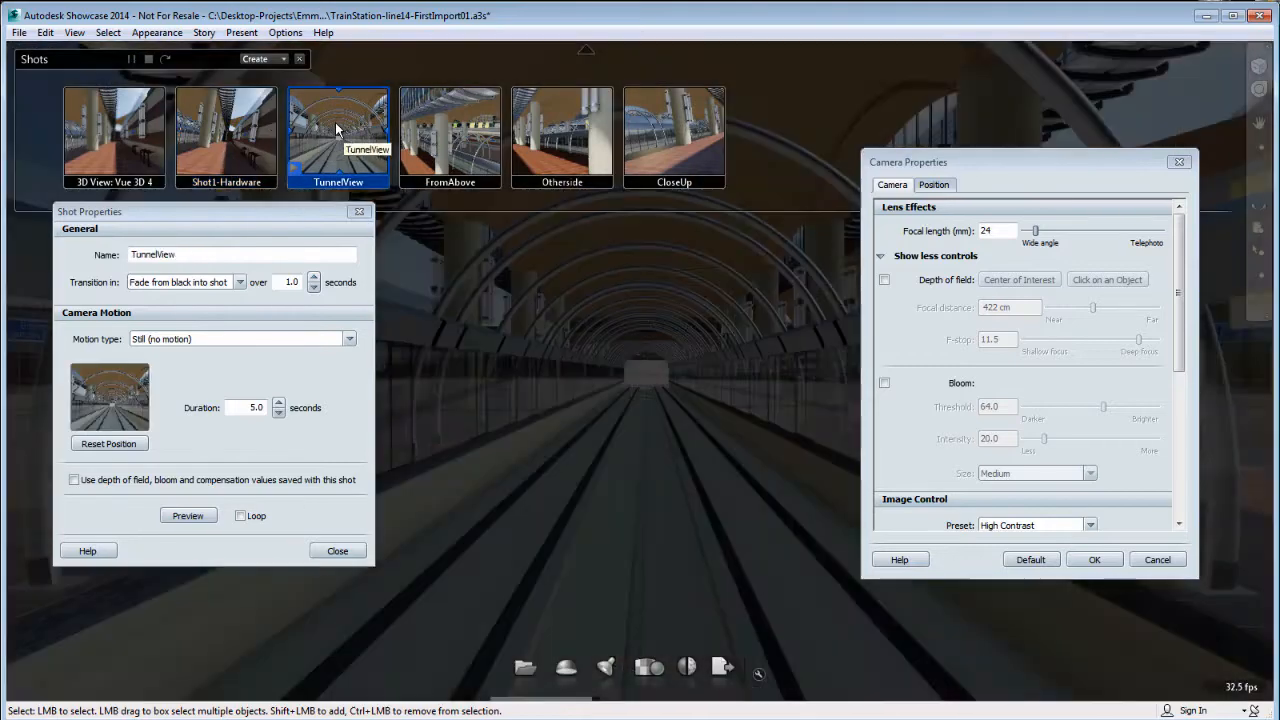
{"action": "left_click", "coordinate": [451, 144]}
{"action": "left_click", "coordinate": [117, 141]}
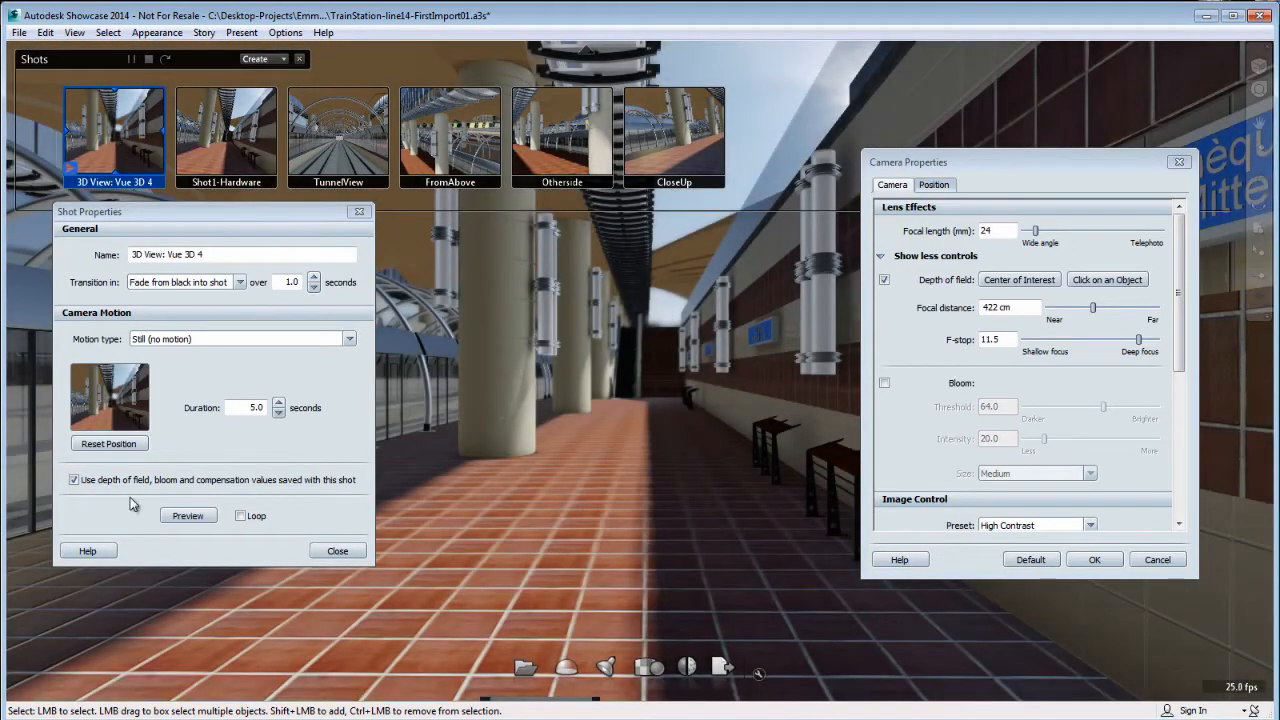
Close the shot properties and recall the Shot1-Hardware shot.
{"action": "left_click", "coordinate": [337, 551]}
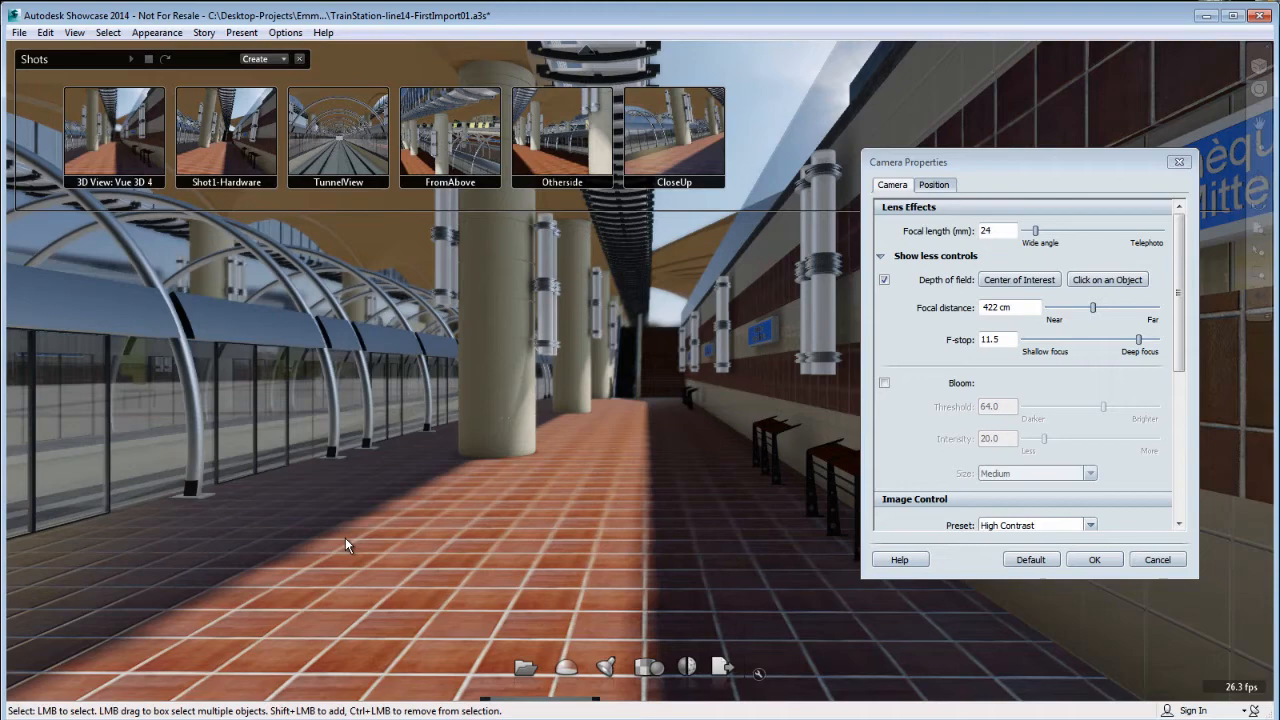
{"action": "left_click", "coordinate": [247, 166]}
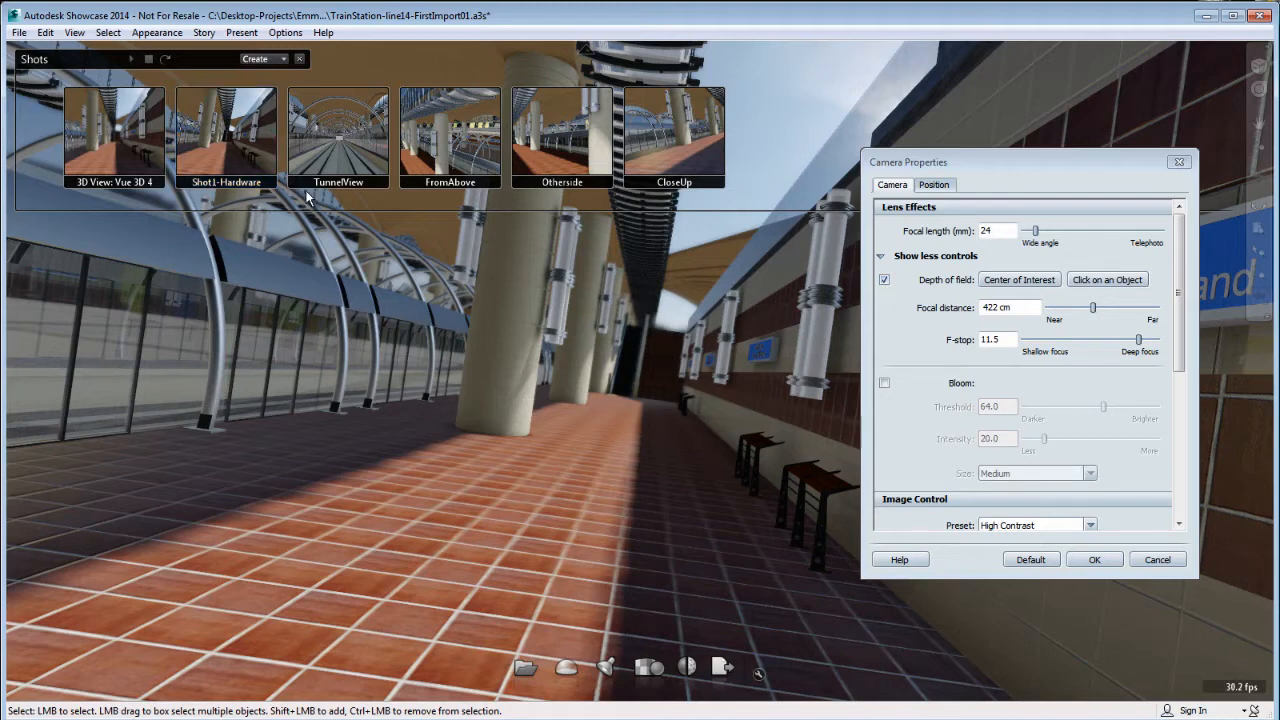
Make the Shot1-Hardware shot use its saved depth of field, bloom and compensation values and reset its position.
{"action": "right_click", "coordinate": [238, 139]}
{"action": "left_click", "coordinate": [283, 296]}
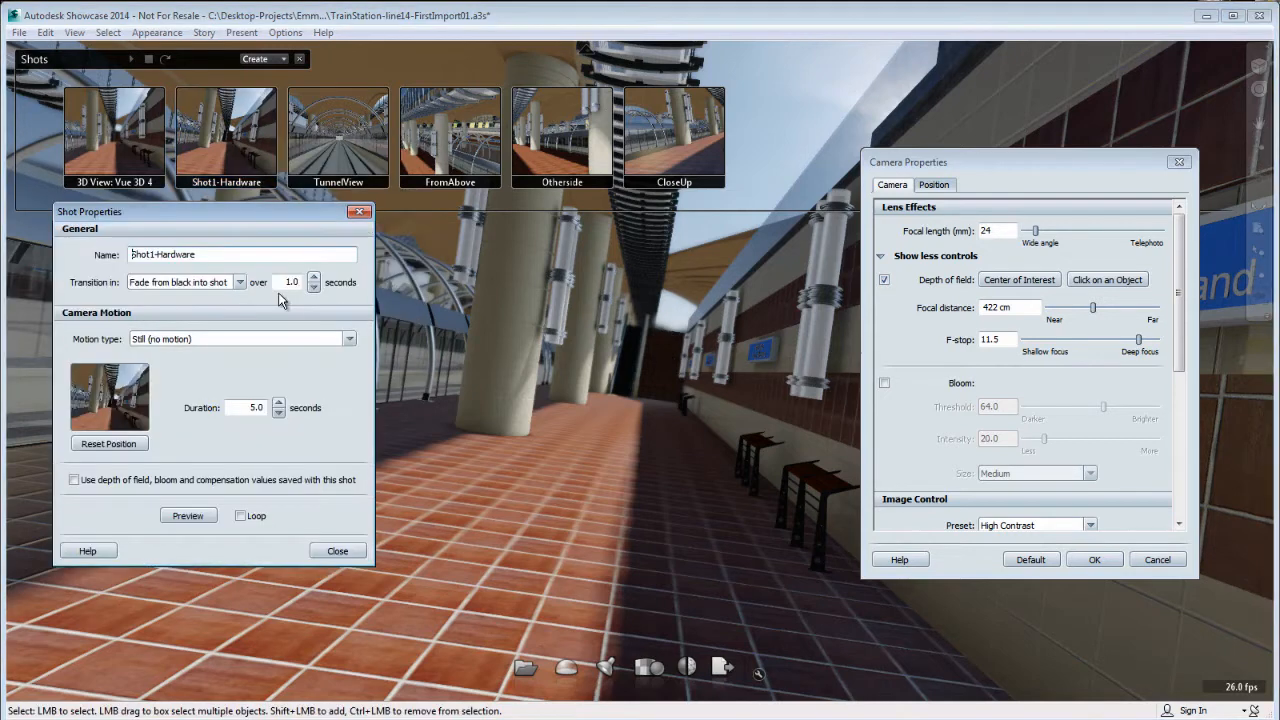
{"action": "left_click", "coordinate": [74, 481]}
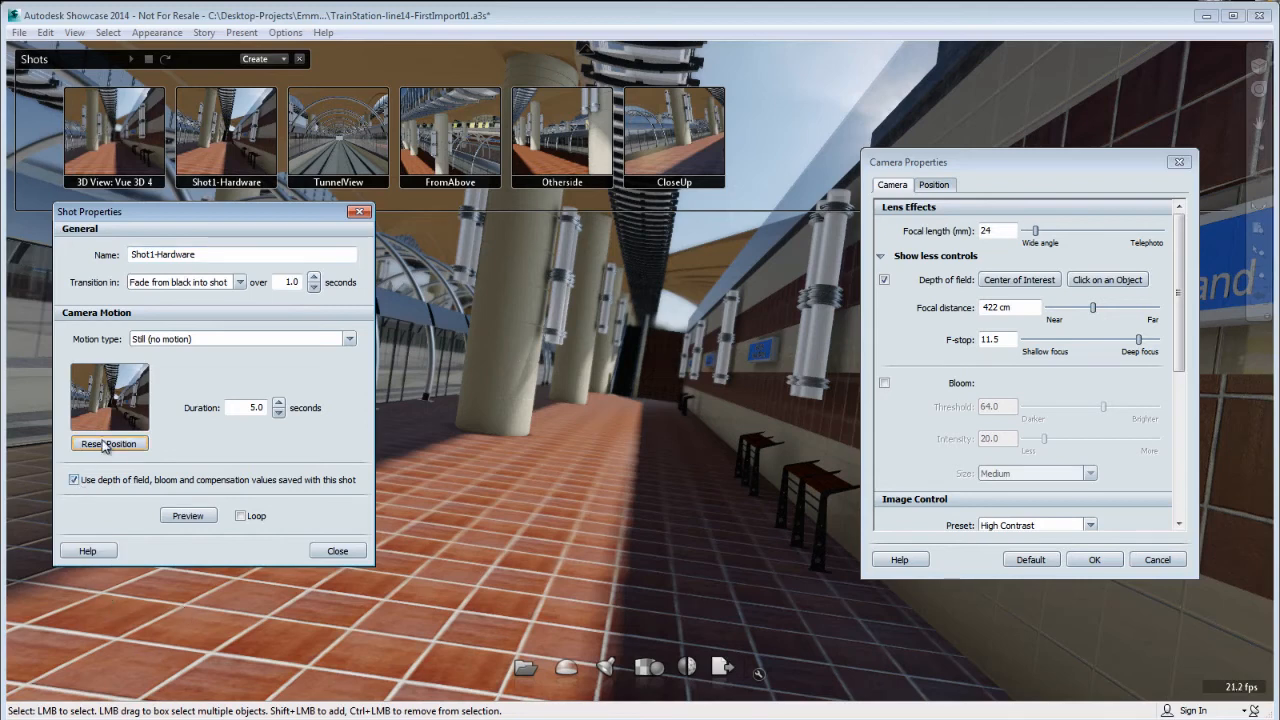
{"action": "left_click", "coordinate": [107, 444]}
Save depth of field with f-stop 6.8 and focal distance 452 cm in the TunnelView shot, using its saved values and resetting its position.
{"action": "left_click", "coordinate": [335, 155]}
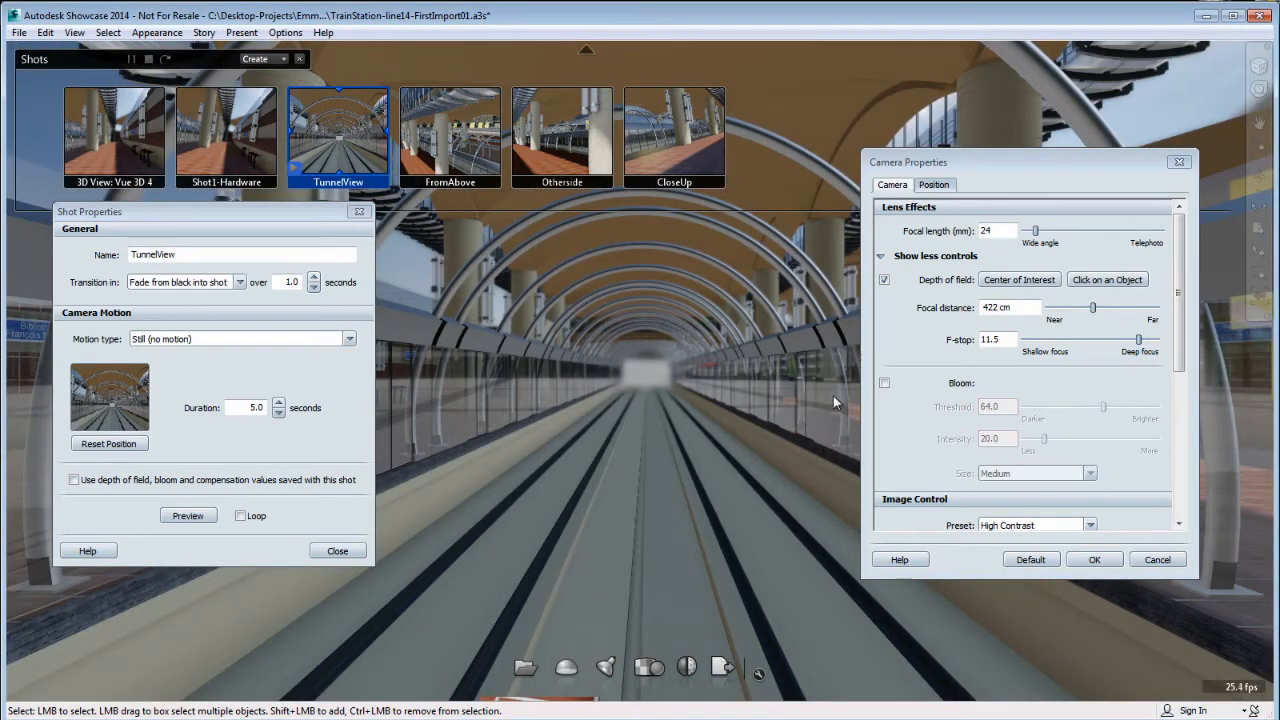
{"action": "left_click", "coordinate": [1140, 341]}
{"action": "left_click_drag", "start_coordinate": [1123, 342], "coordinate": [1100, 318]}
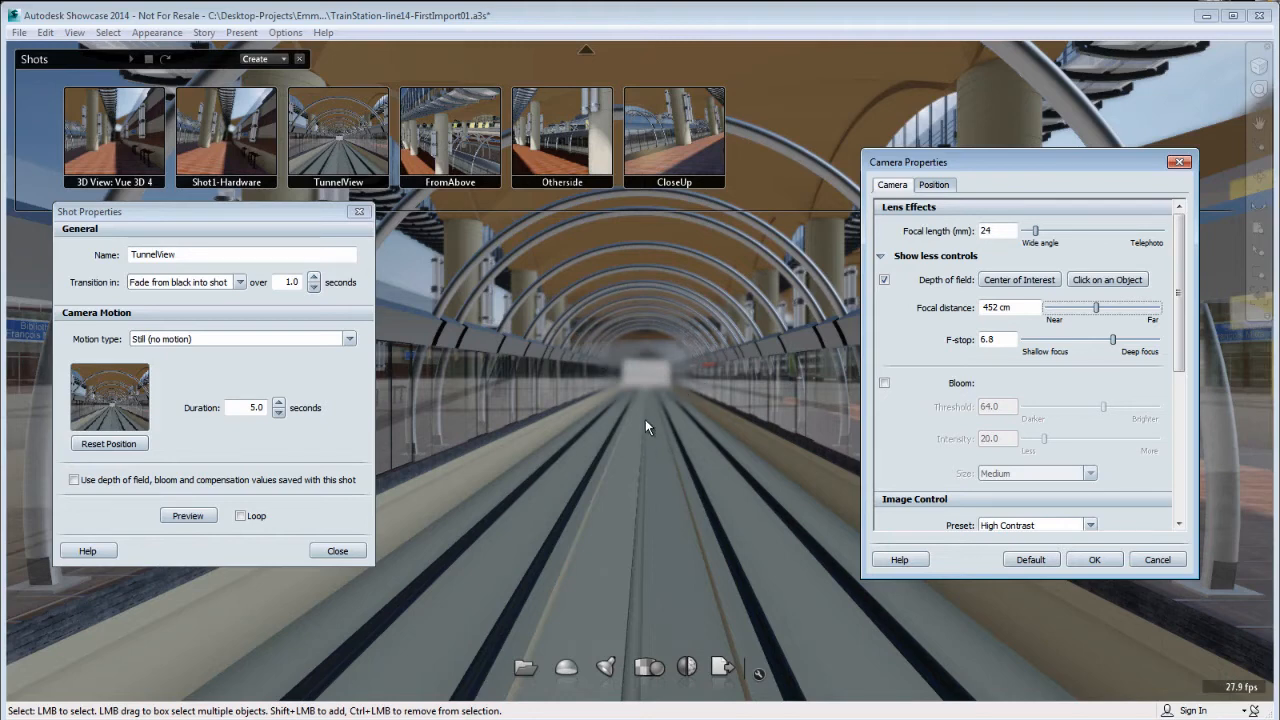
{"action": "left_click", "coordinate": [74, 480]}
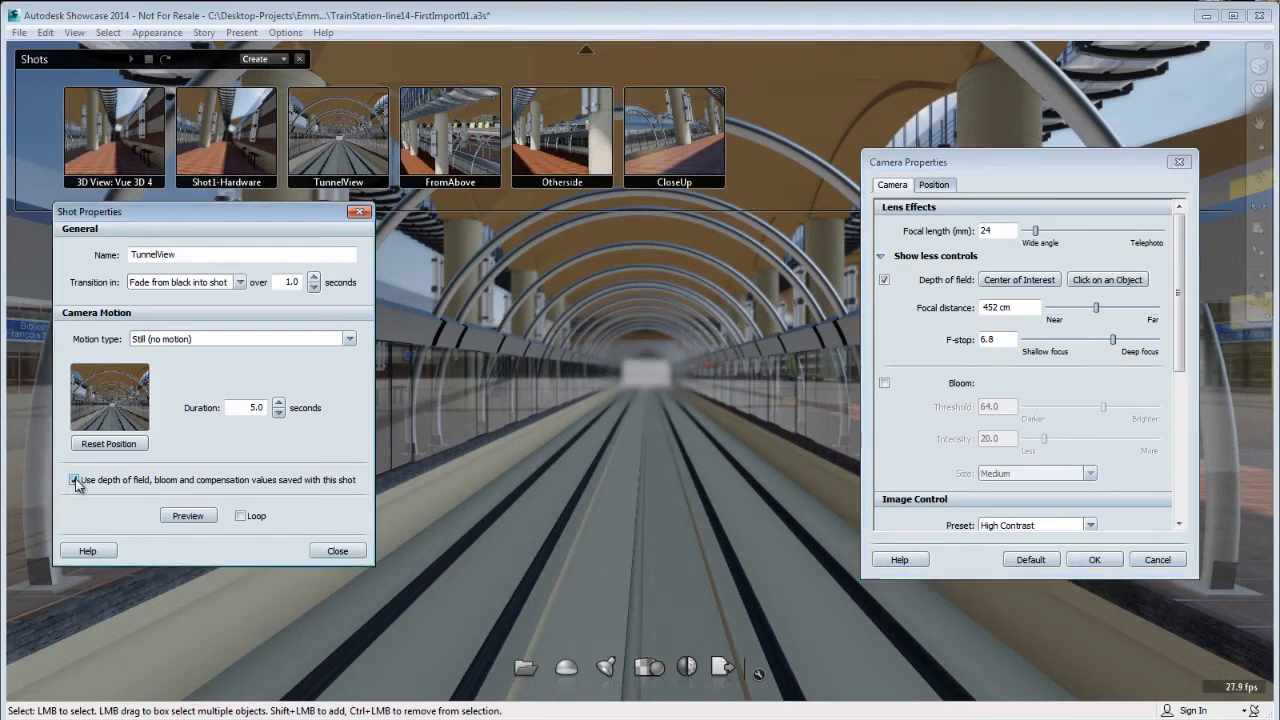
{"action": "left_click", "coordinate": [89, 449]}
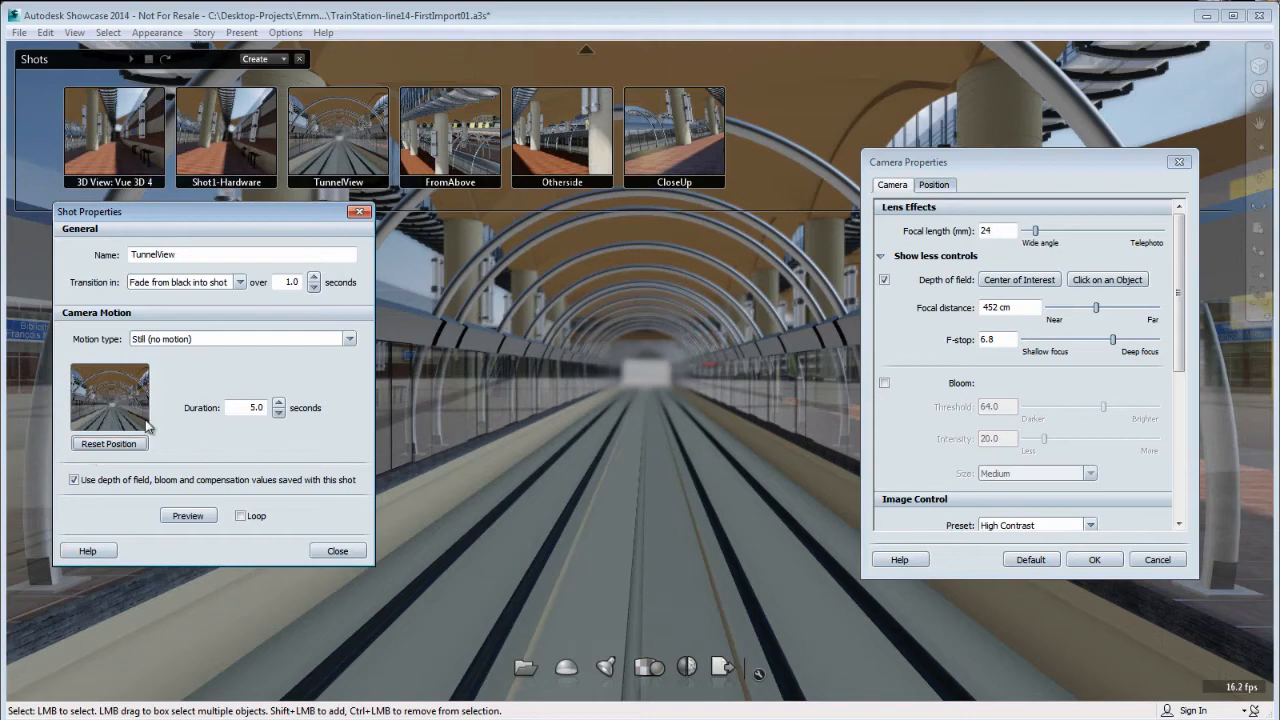
Recall the FromAbove shot, focus on the front column and adjust to focal distance 575 cm and f-stop 6.9.
{"action": "left_click", "coordinate": [445, 150]}
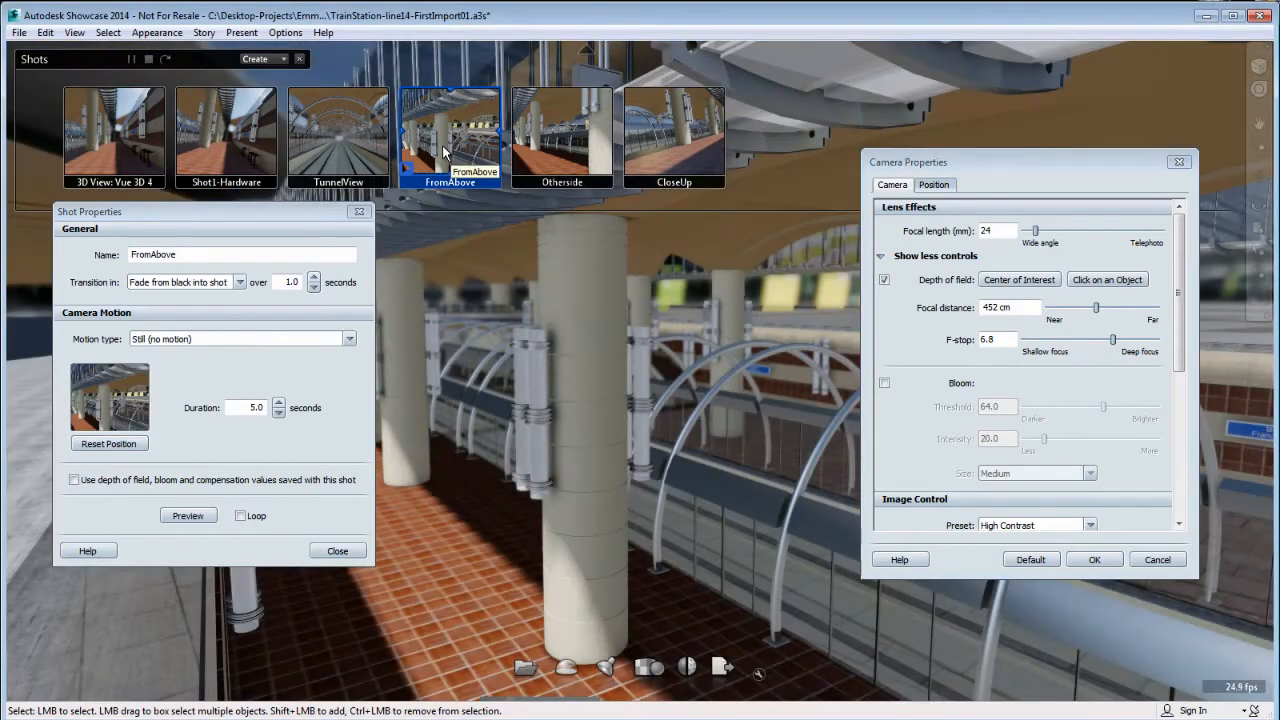
{"action": "left_click_drag", "start_coordinate": [304, 220], "coordinate": [724, 493]}
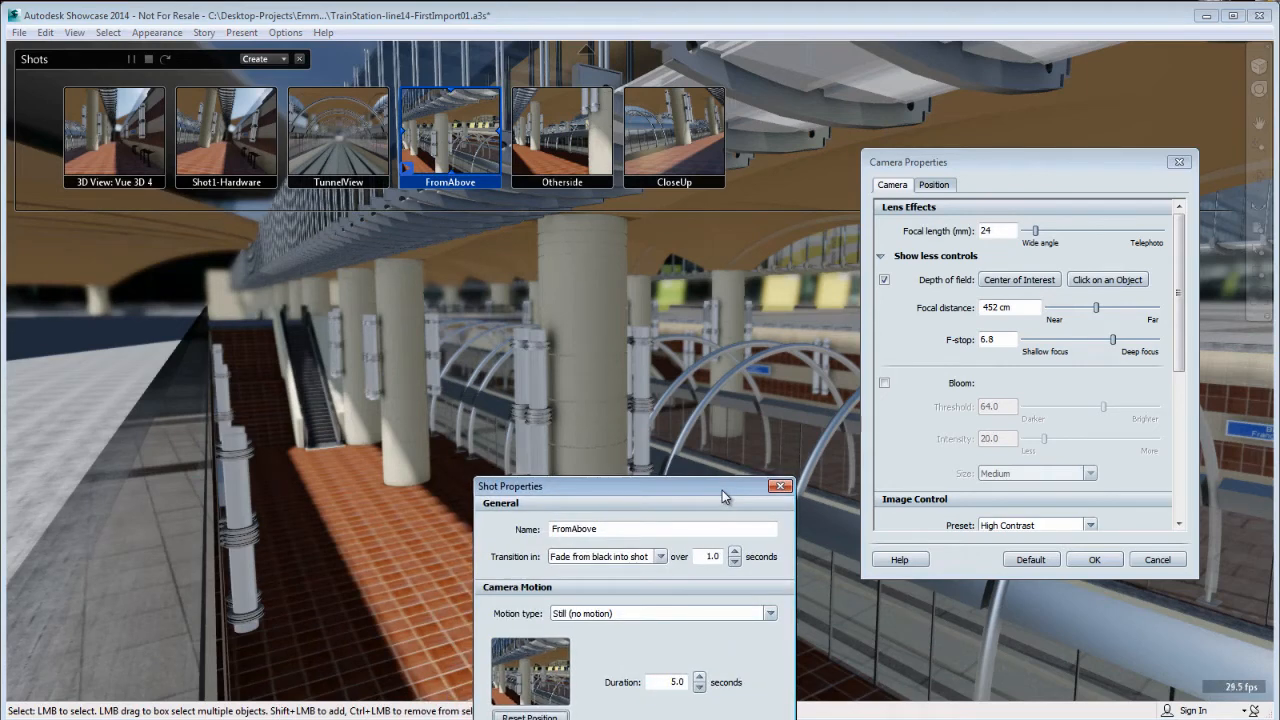
{"action": "left_click", "coordinate": [1110, 281]}
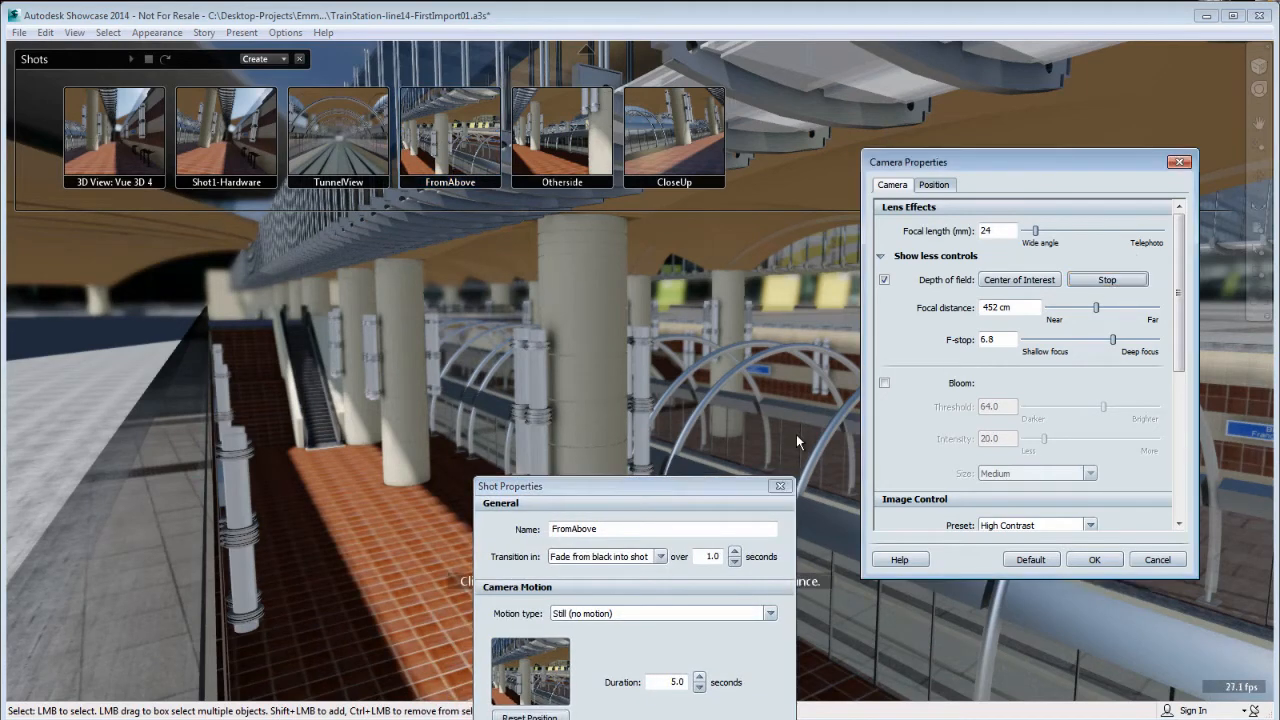
{"action": "left_click", "coordinate": [576, 405]}
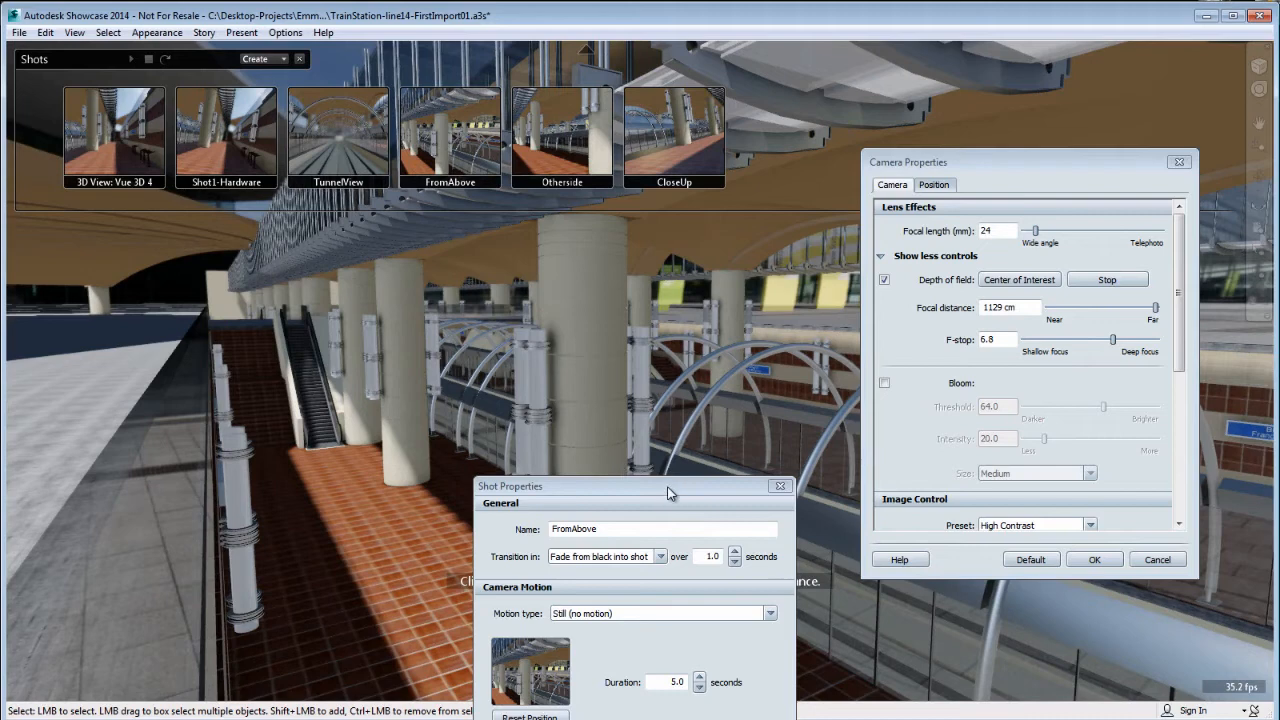
{"action": "left_click_drag", "start_coordinate": [670, 492], "coordinate": [169, 420]}
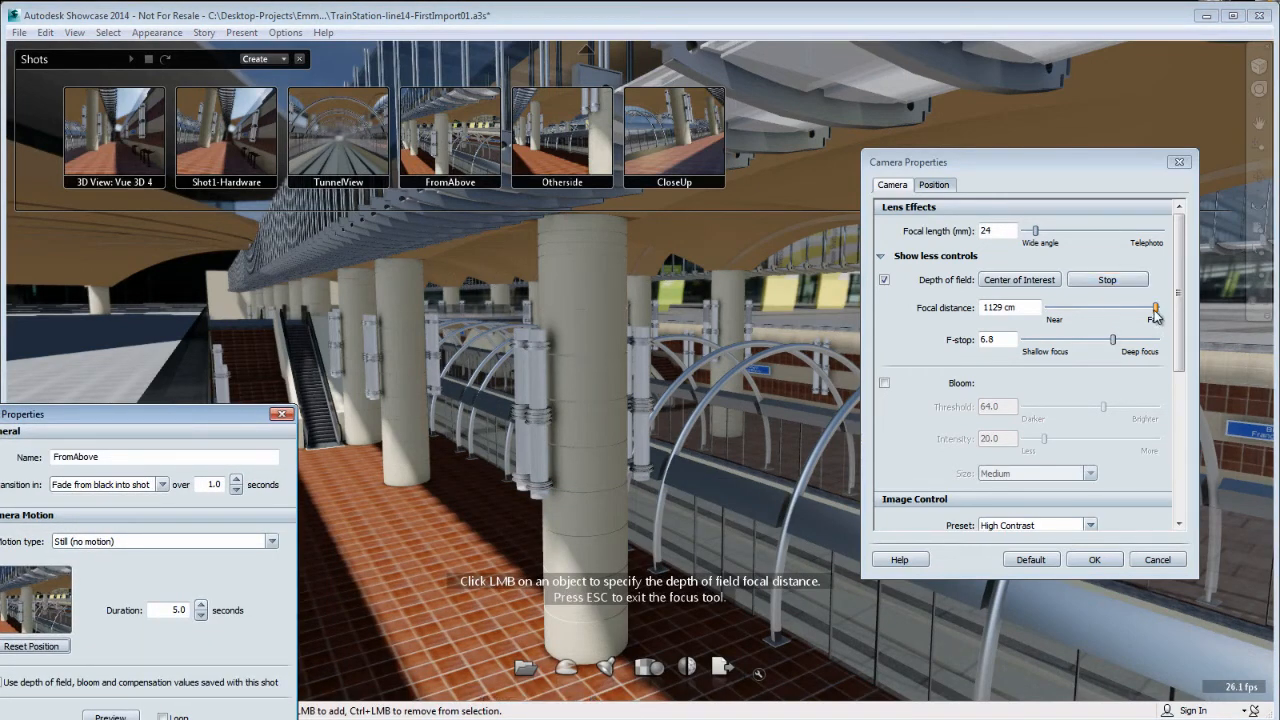
{"action": "left_click_drag", "start_coordinate": [1155, 316], "coordinate": [1118, 346]}
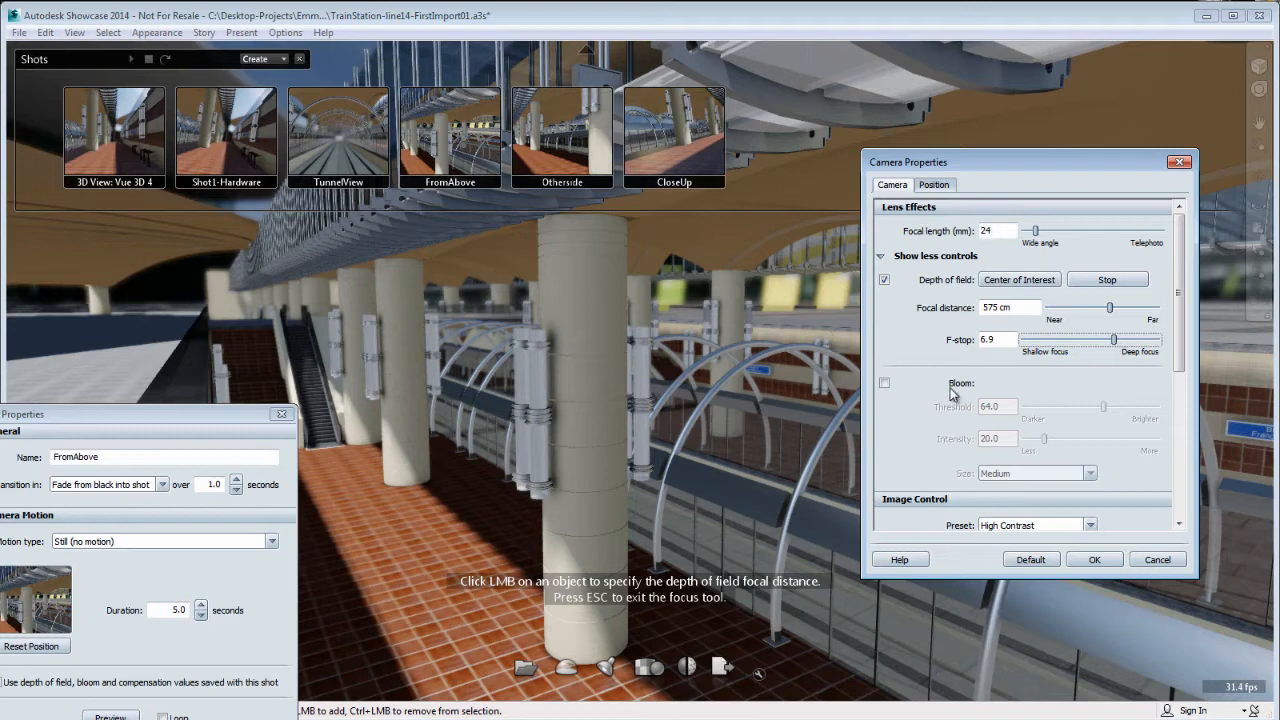
Make the FromAbove shot use its saved depth of field, bloom and compensation values.
{"action": "left_click_drag", "start_coordinate": [250, 421], "coordinate": [342, 306]}
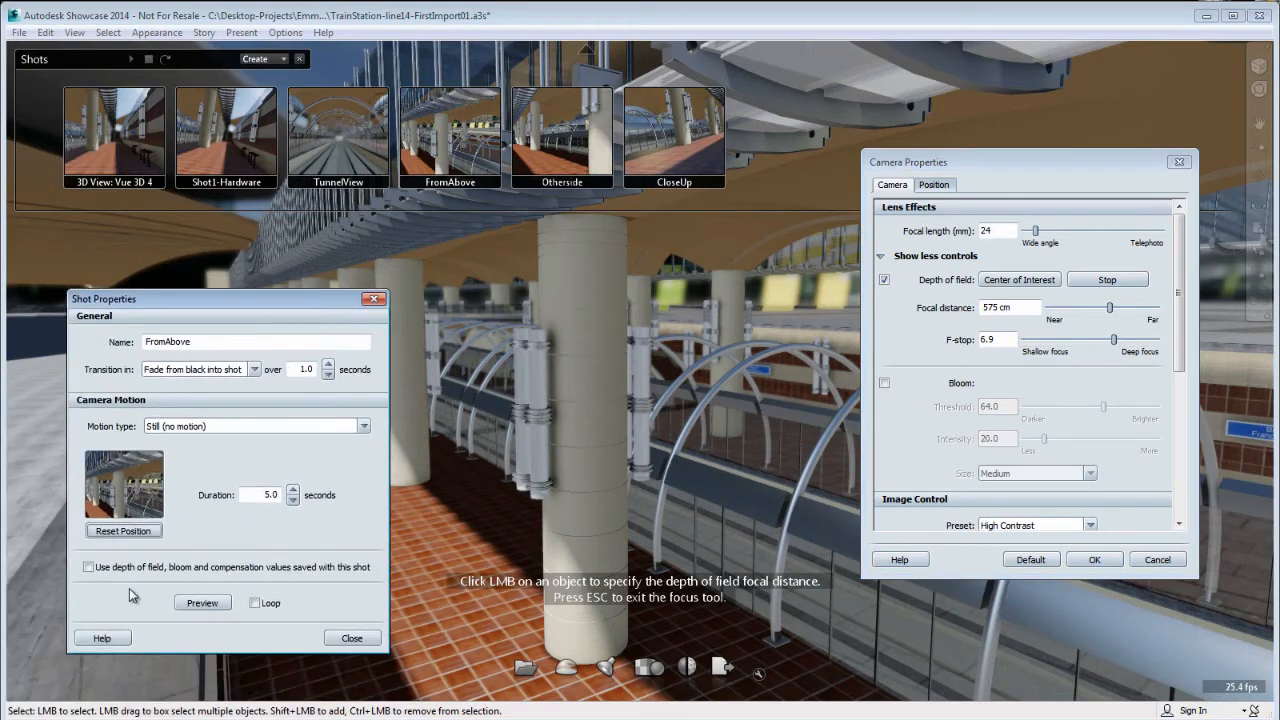
{"action": "left_click", "coordinate": [89, 567]}
{"action": "left_click", "coordinate": [549, 149]}
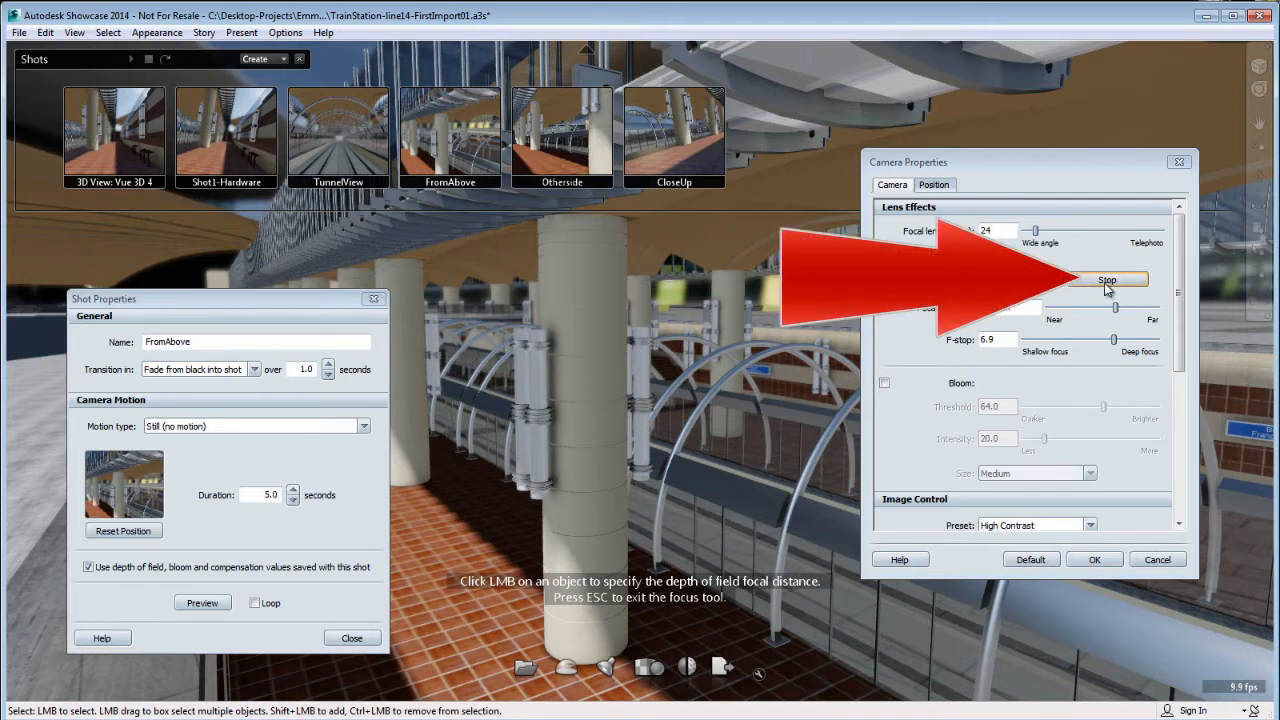
Refocus the FromAbove view on the front column, end focus picking and adjust to focal distance 843 cm and f-stop 7.0.
{"action": "left_click", "coordinate": [588, 461]}
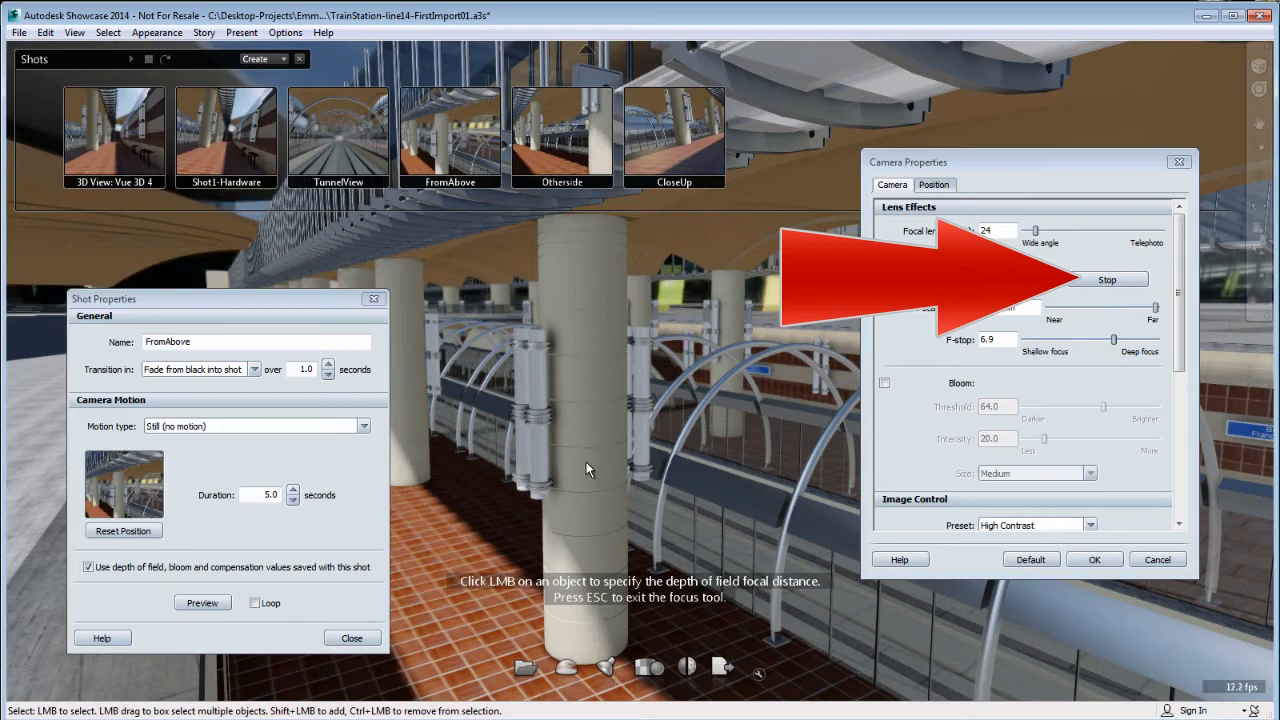
{"action": "left_click", "coordinate": [1104, 280]}
{"action": "left_click_drag", "start_coordinate": [269, 303], "coordinate": [251, 494]}
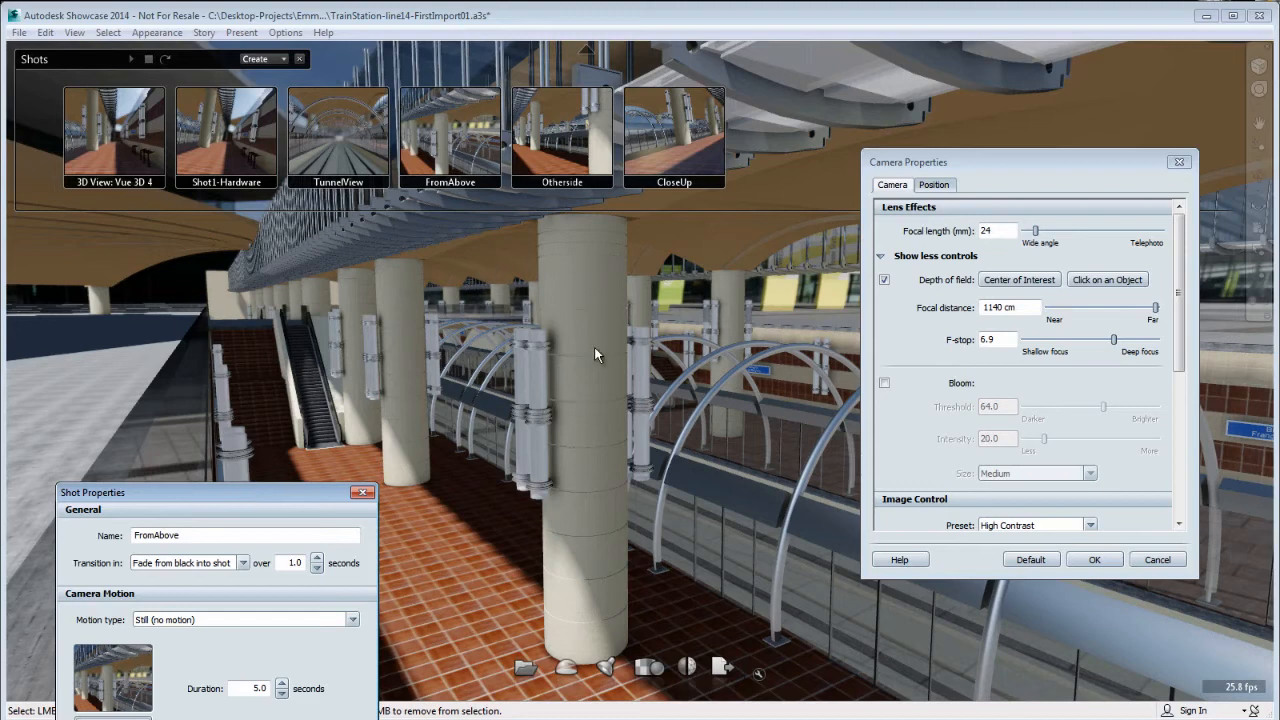
{"action": "left_click_drag", "start_coordinate": [1156, 308], "coordinate": [1147, 316]}
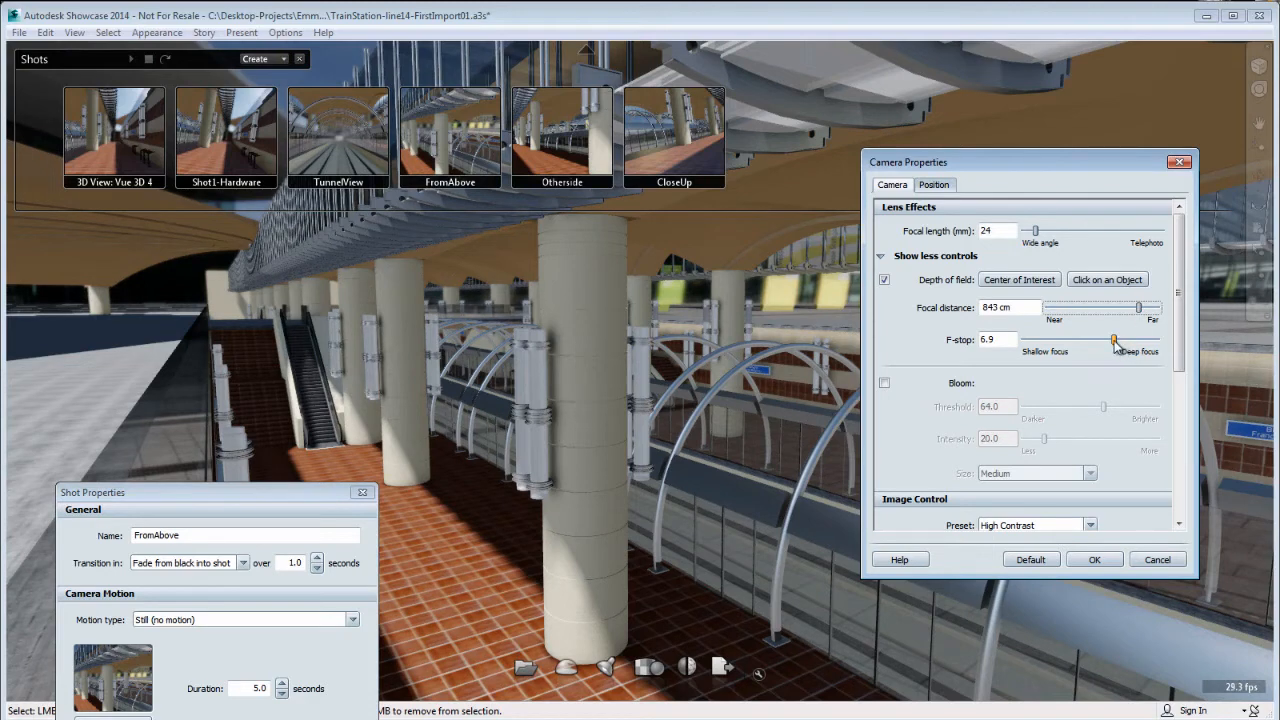
{"action": "mouse_move", "coordinate": [1114, 339]}
{"action": "left_mouse_down"}
{"action": "mouse_move", "coordinate": [1137, 340]}
{"action": "mouse_move", "coordinate": [1116, 343]}
{"action": "left_mouse_up"}
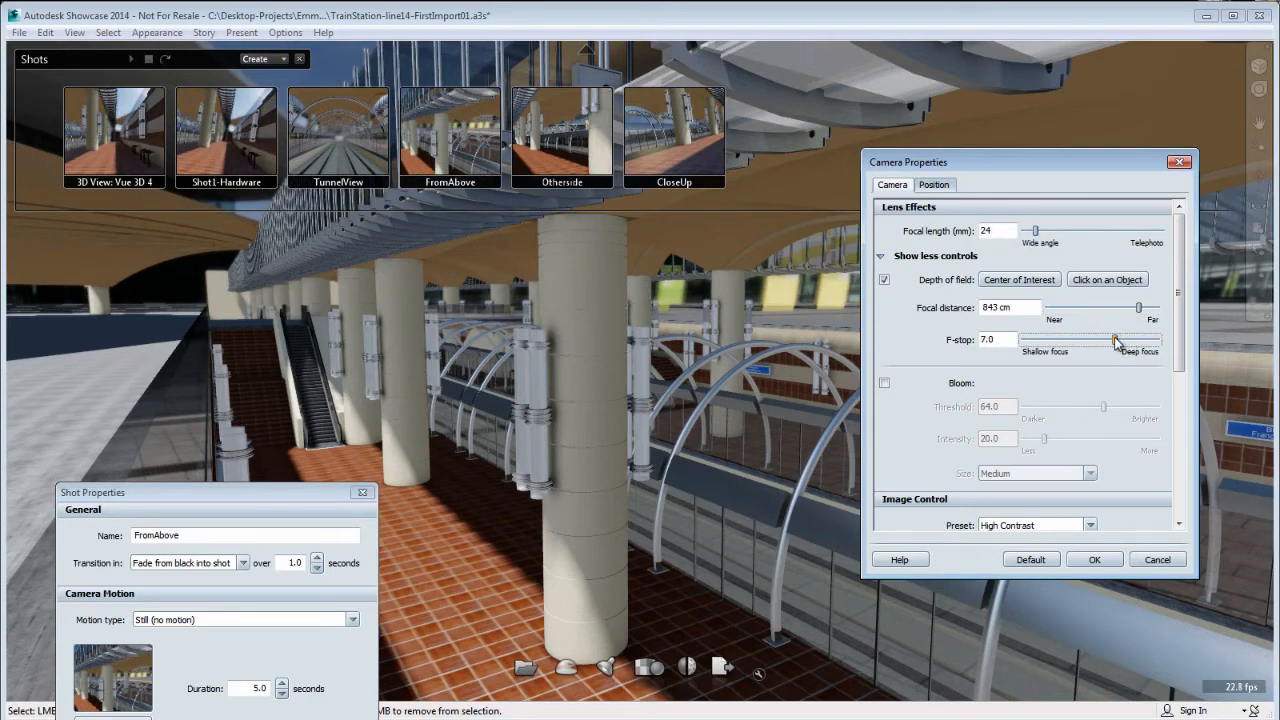
{"action": "left_click_drag", "start_coordinate": [290, 494], "coordinate": [303, 248]}
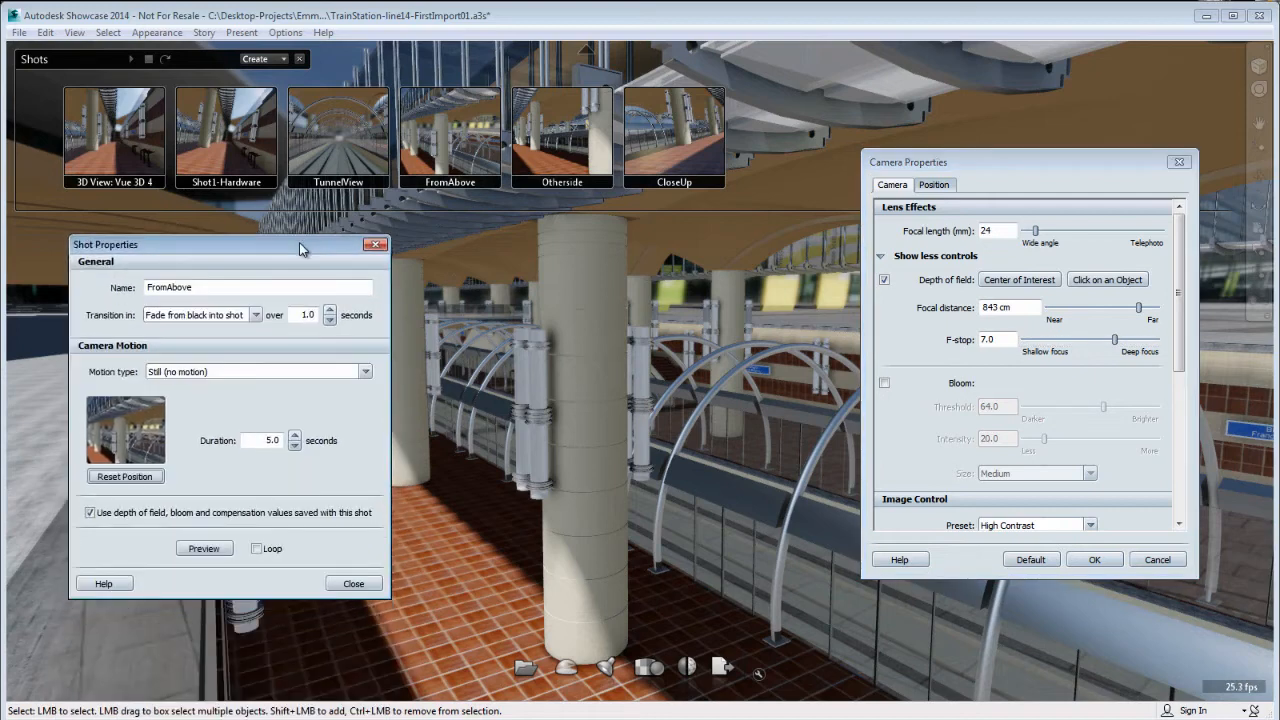
Turn off depth of field for the Otherside shot and make it use its saved depth of field values.
{"action": "left_click", "coordinate": [558, 146]}
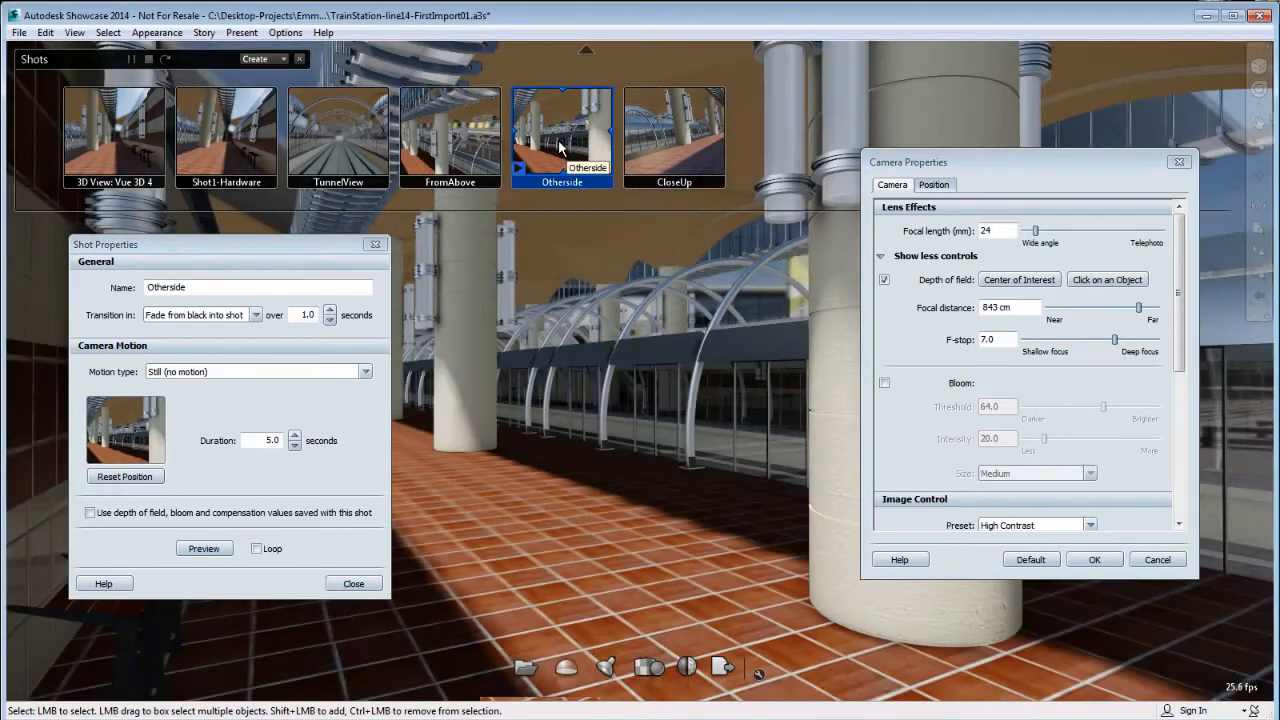
{"action": "left_click_drag", "start_coordinate": [262, 250], "coordinate": [262, 565]}
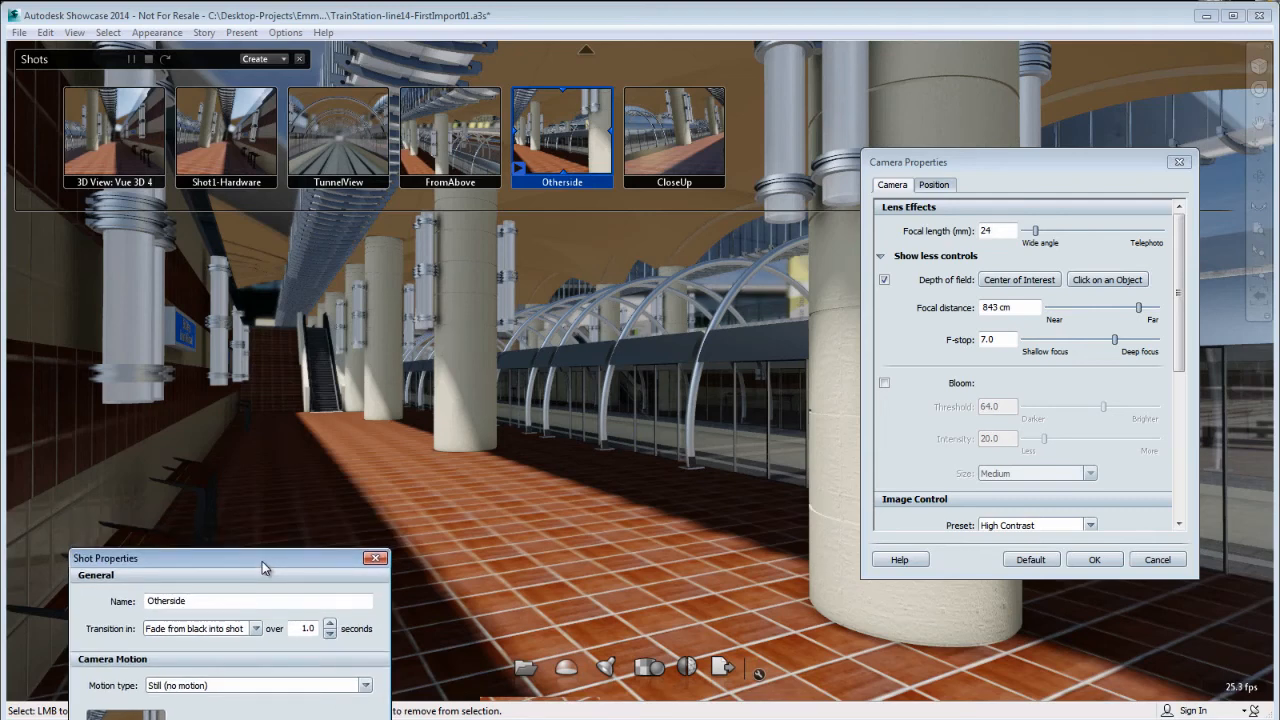
{"action": "left_click_drag", "start_coordinate": [262, 561], "coordinate": [277, 285]}
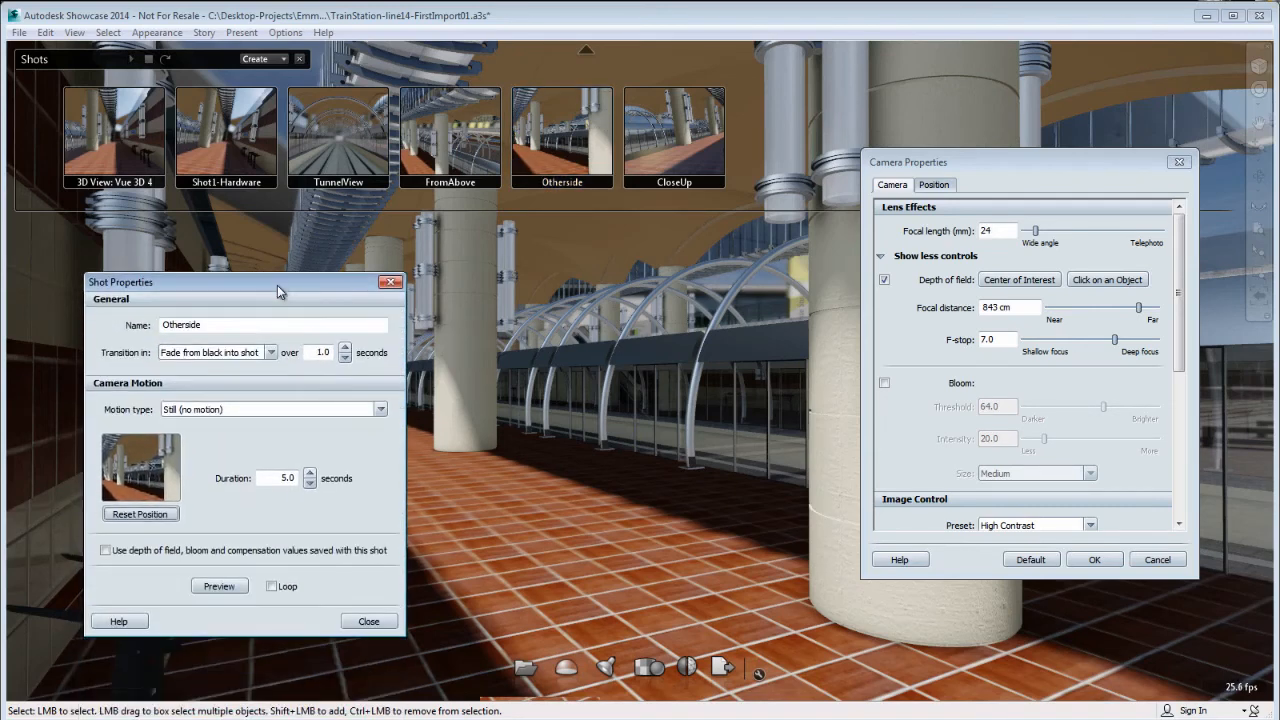
{"action": "left_click", "coordinate": [884, 281]}
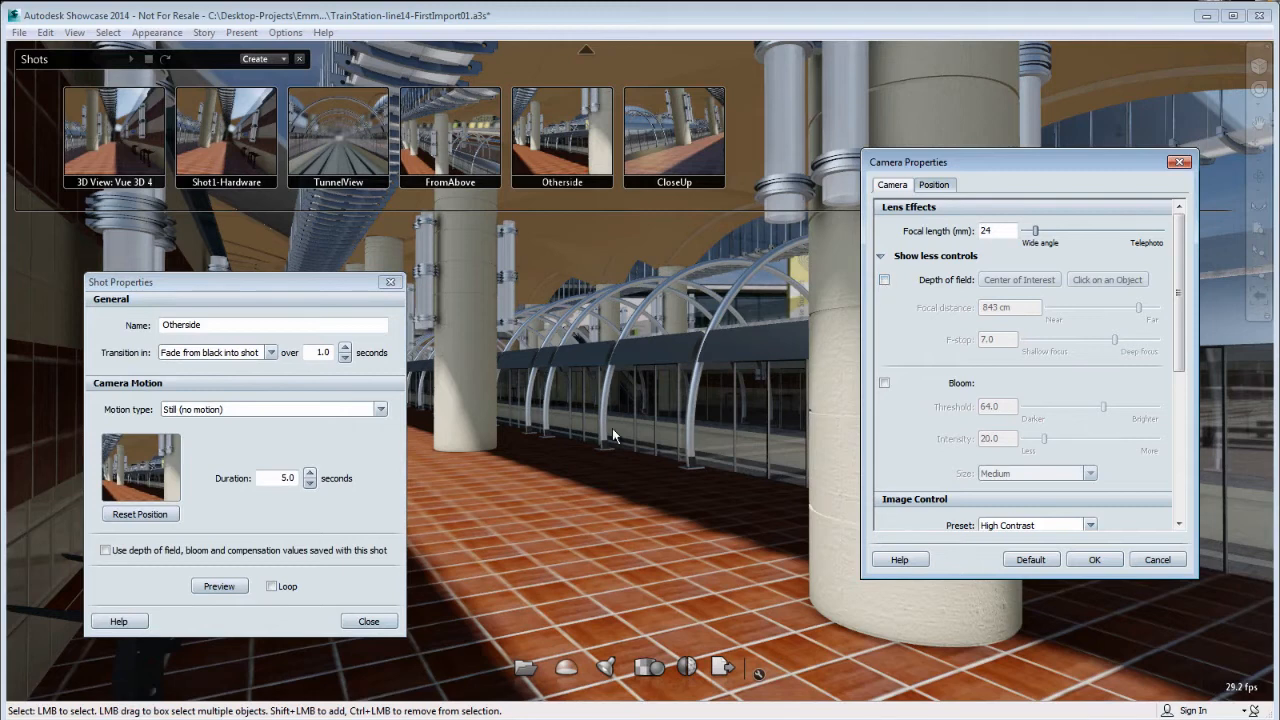
{"action": "left_click_drag", "start_coordinate": [312, 288], "coordinate": [305, 517]}
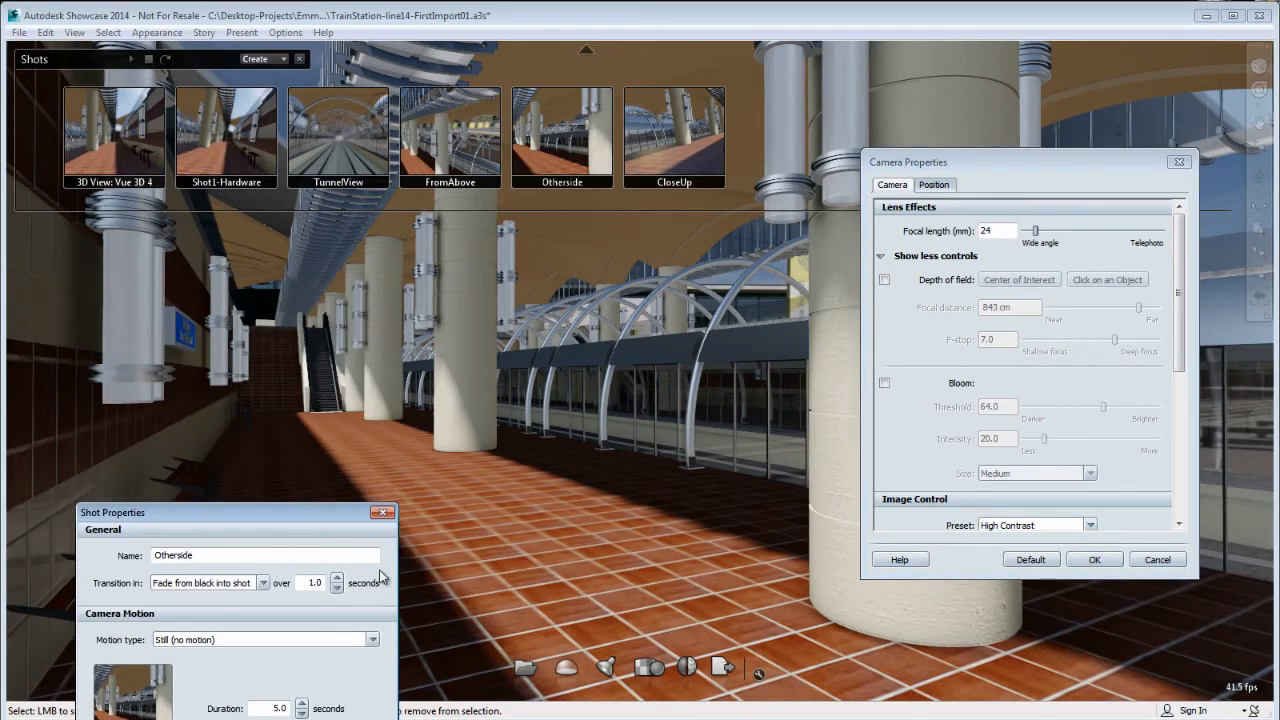
{"action": "left_click_drag", "start_coordinate": [325, 518], "coordinate": [402, 300]}
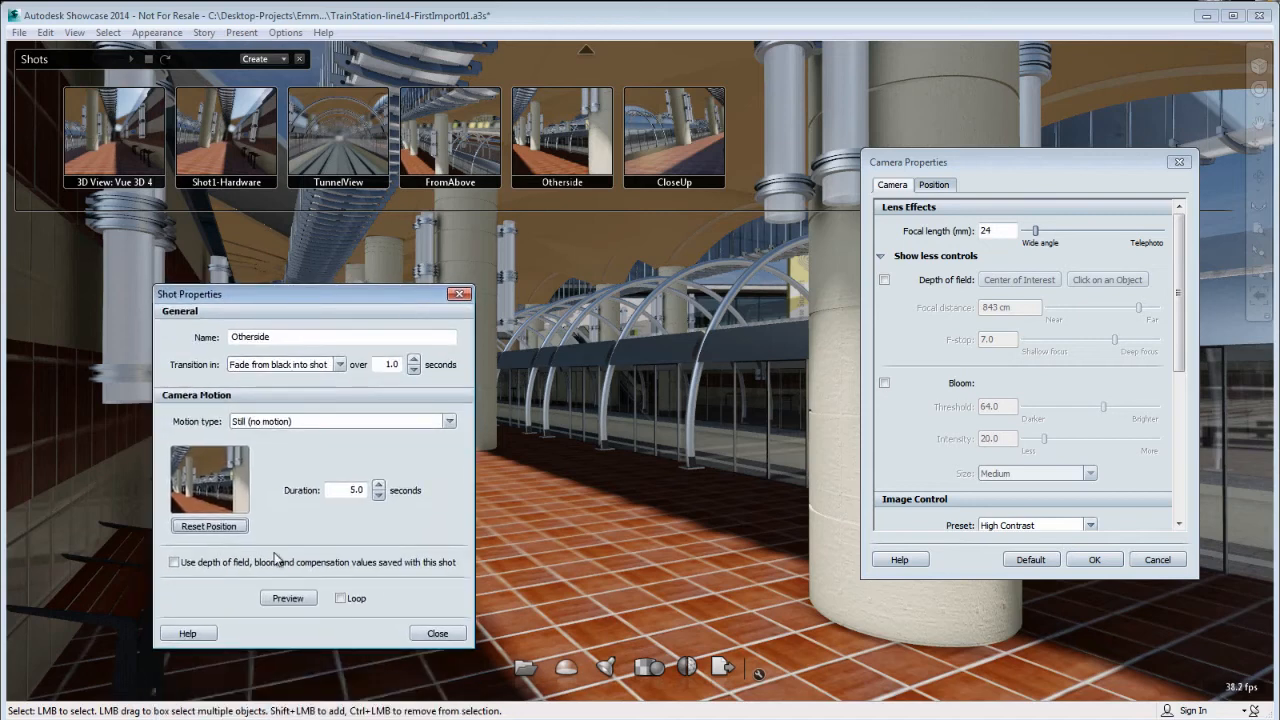
{"action": "left_click", "coordinate": [174, 563]}
Recall the CloseUp shot, enable depth of field focused on the foreground bench and set the focal distance to 280 cm.
{"action": "left_click", "coordinate": [686, 146]}
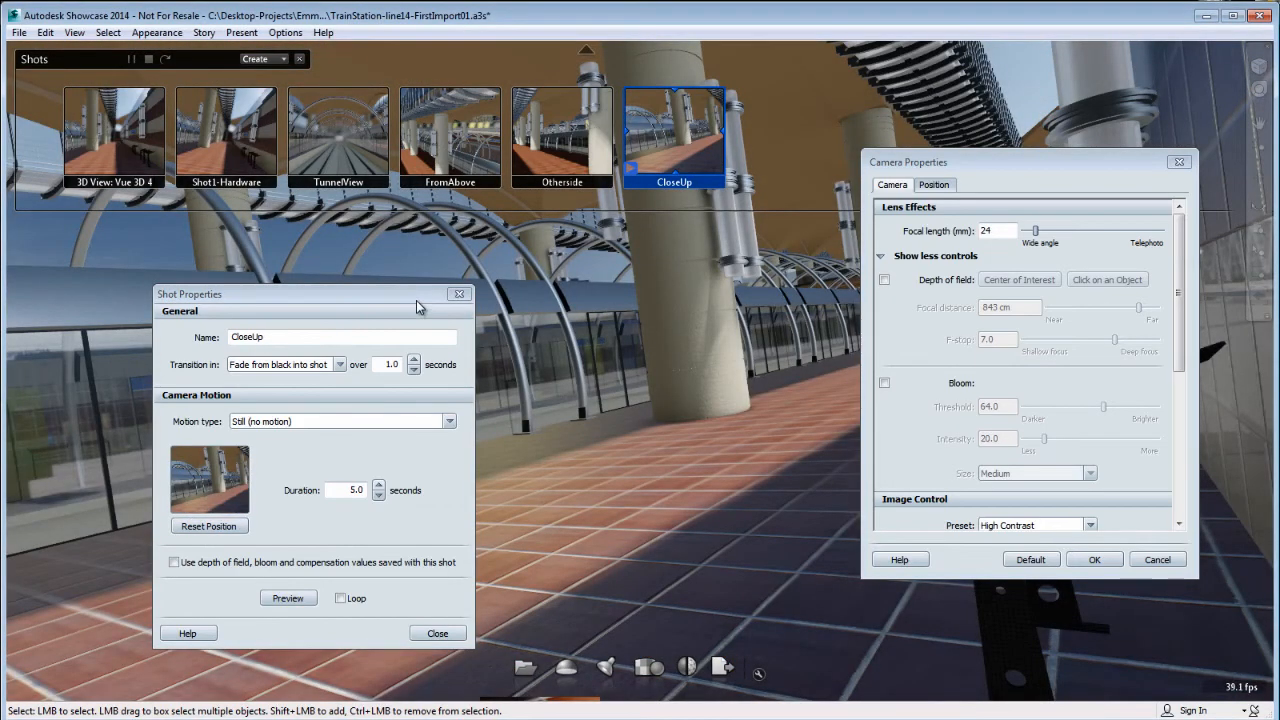
{"action": "left_click_drag", "start_coordinate": [419, 302], "coordinate": [308, 388]}
{"action": "left_click_drag", "start_coordinate": [1023, 168], "coordinate": [534, 358]}
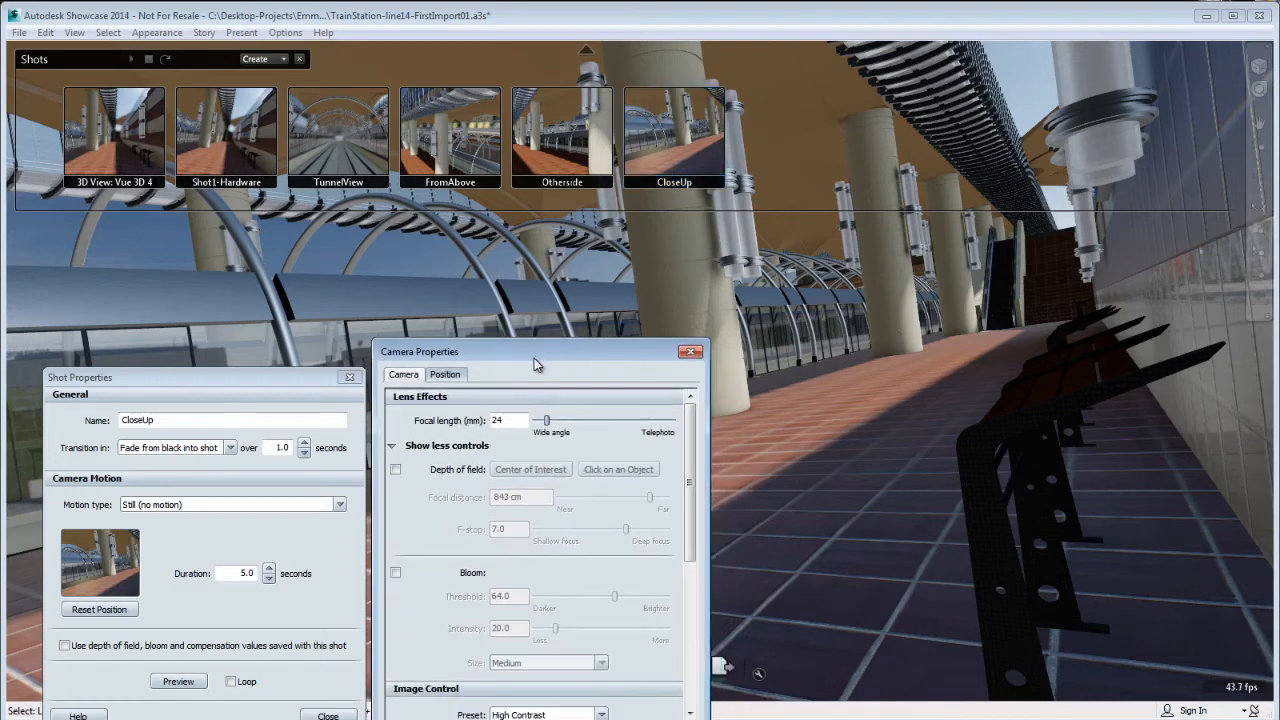
{"action": "left_click", "coordinate": [395, 469]}
{"action": "left_click", "coordinate": [596, 470]}
{"action": "left_click", "coordinate": [983, 463]}
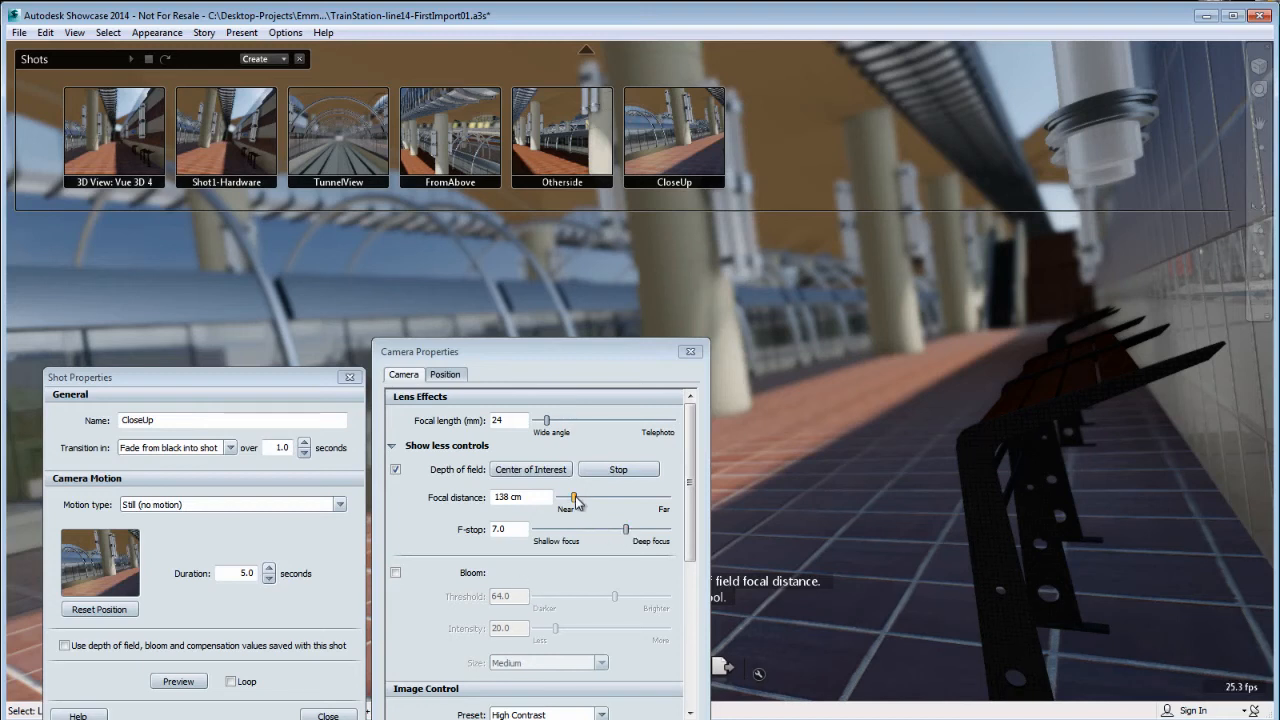
{"action": "left_click_drag", "start_coordinate": [576, 500], "coordinate": [592, 504]}
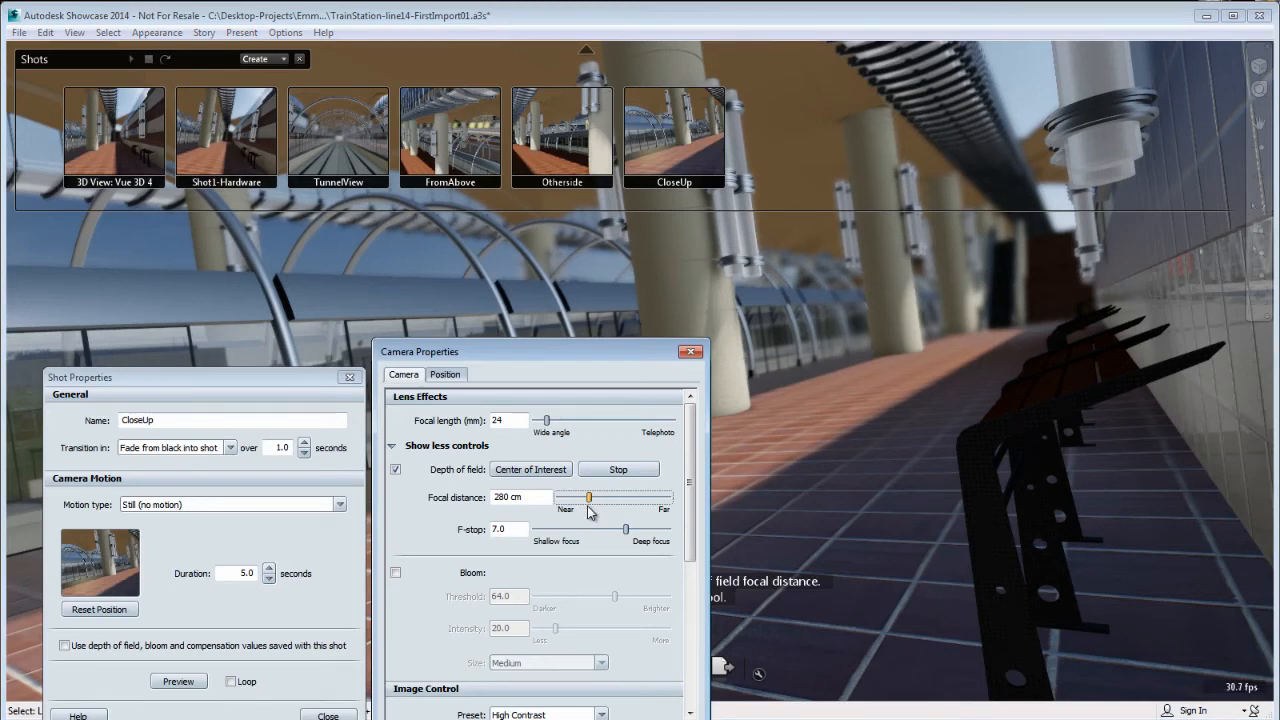
Reset the CloseUp shot's position, make it use its saved depth of field values and close the shot and camera properties.
{"action": "left_click", "coordinate": [107, 611]}
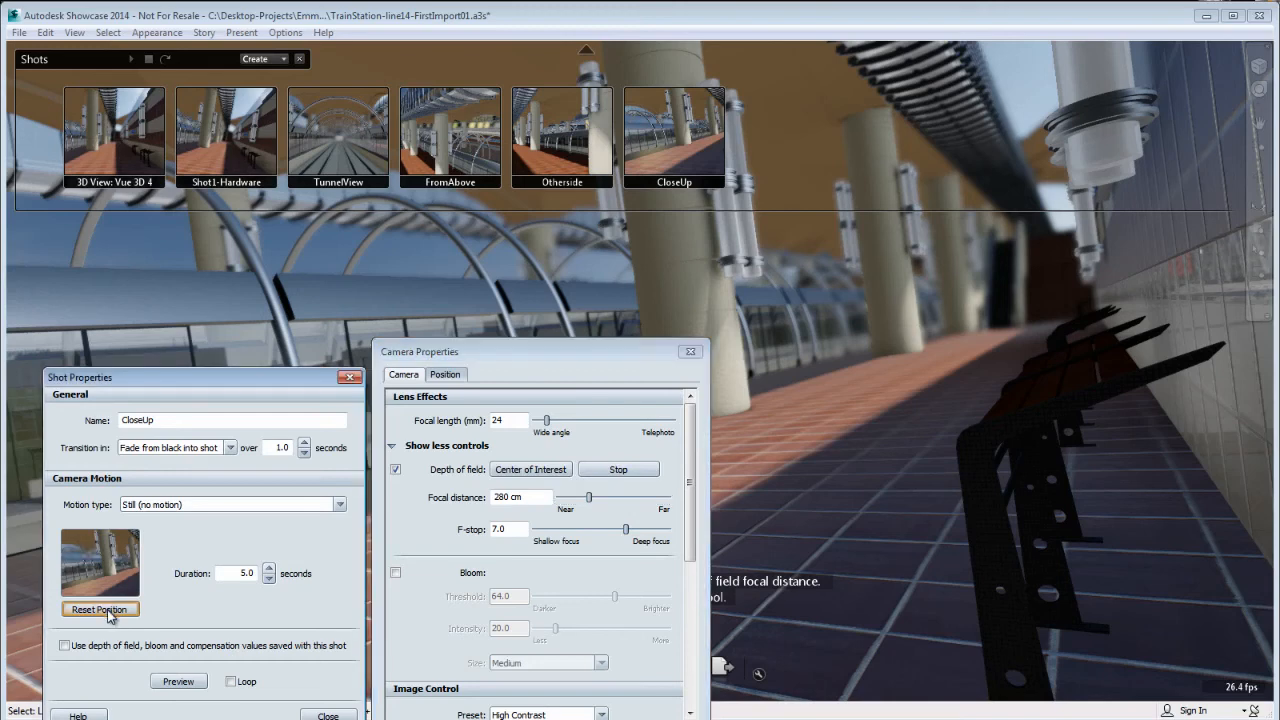
{"action": "left_click", "coordinate": [64, 645]}
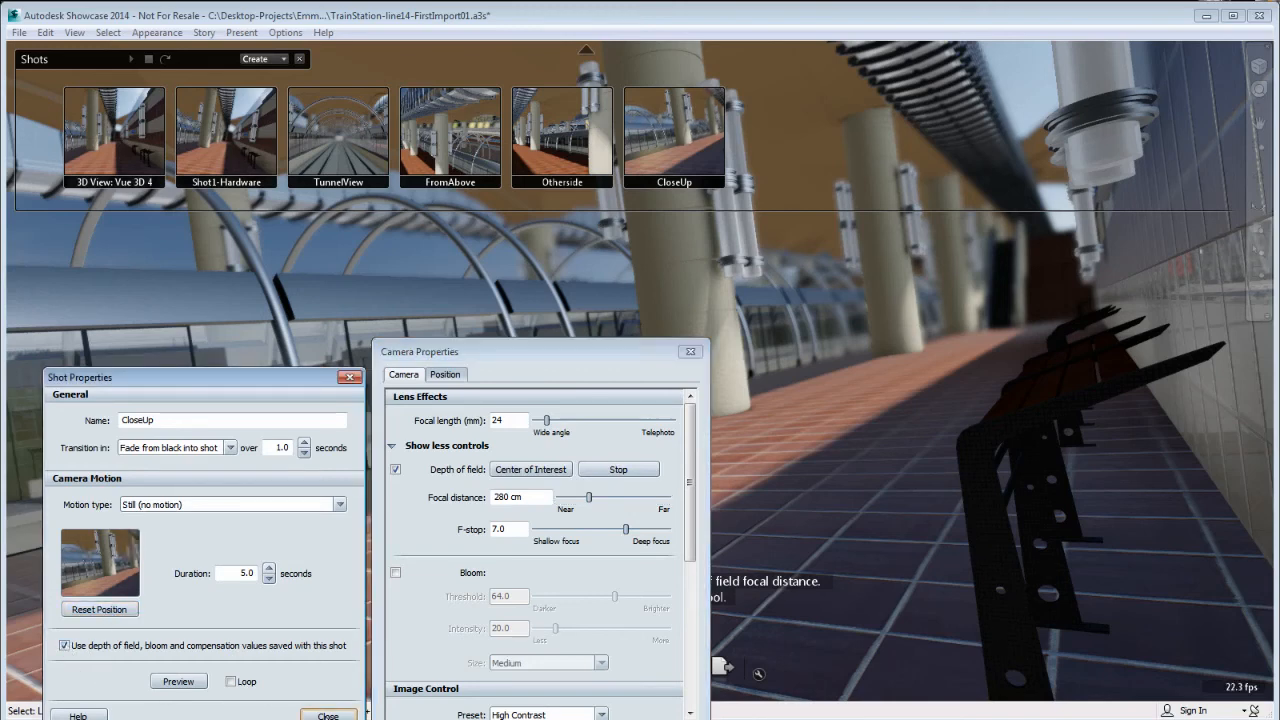
{"action": "left_click", "coordinate": [328, 715]}
{"action": "left_click", "coordinate": [690, 352]}
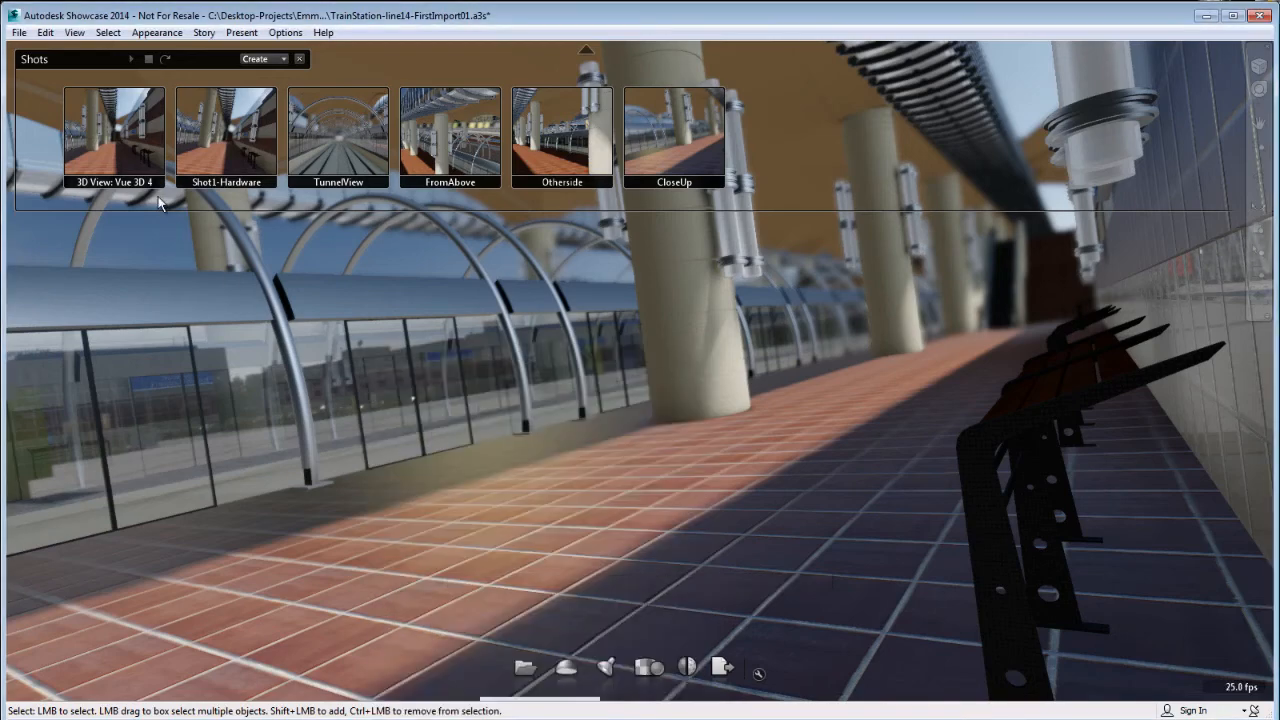
Recall 3D View: Vue 3D 4, CloseUp, Otherside, FromAbove, TunnelView and Shot1-Hardware to check each shot's saved depth of field.
{"action": "left_click", "coordinate": [130, 146]}
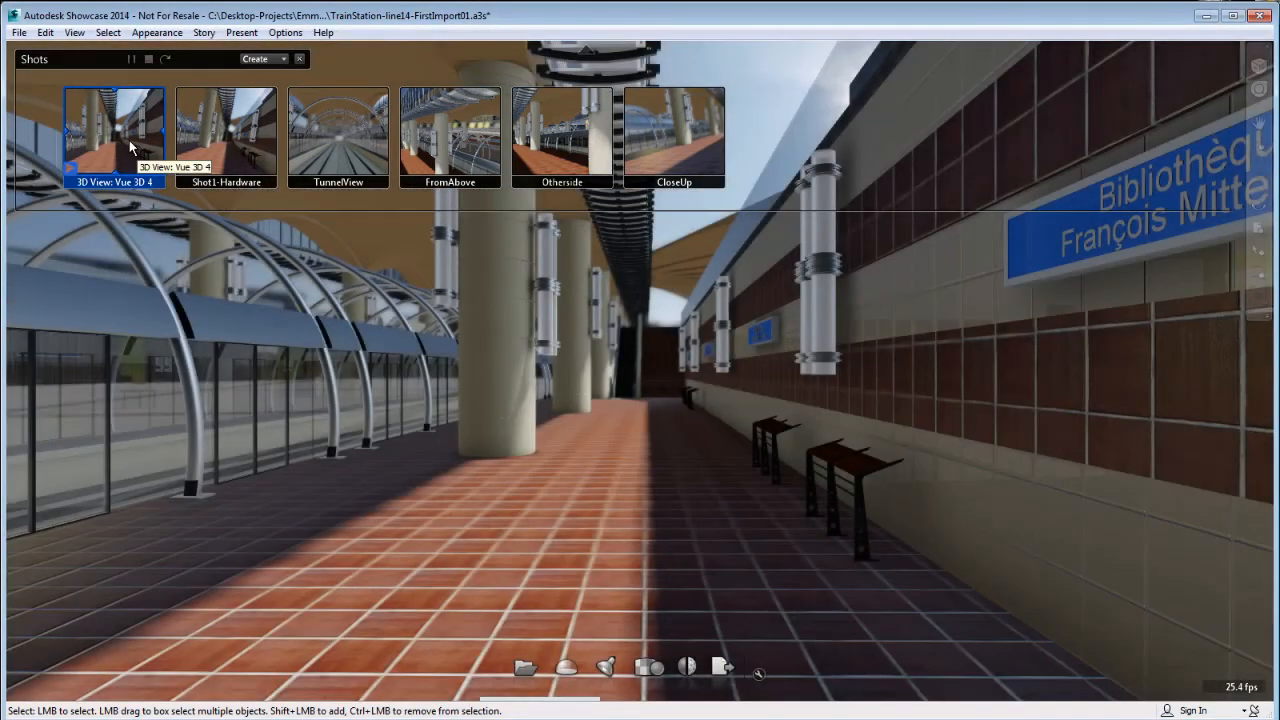
{"action": "left_click", "coordinate": [656, 134]}
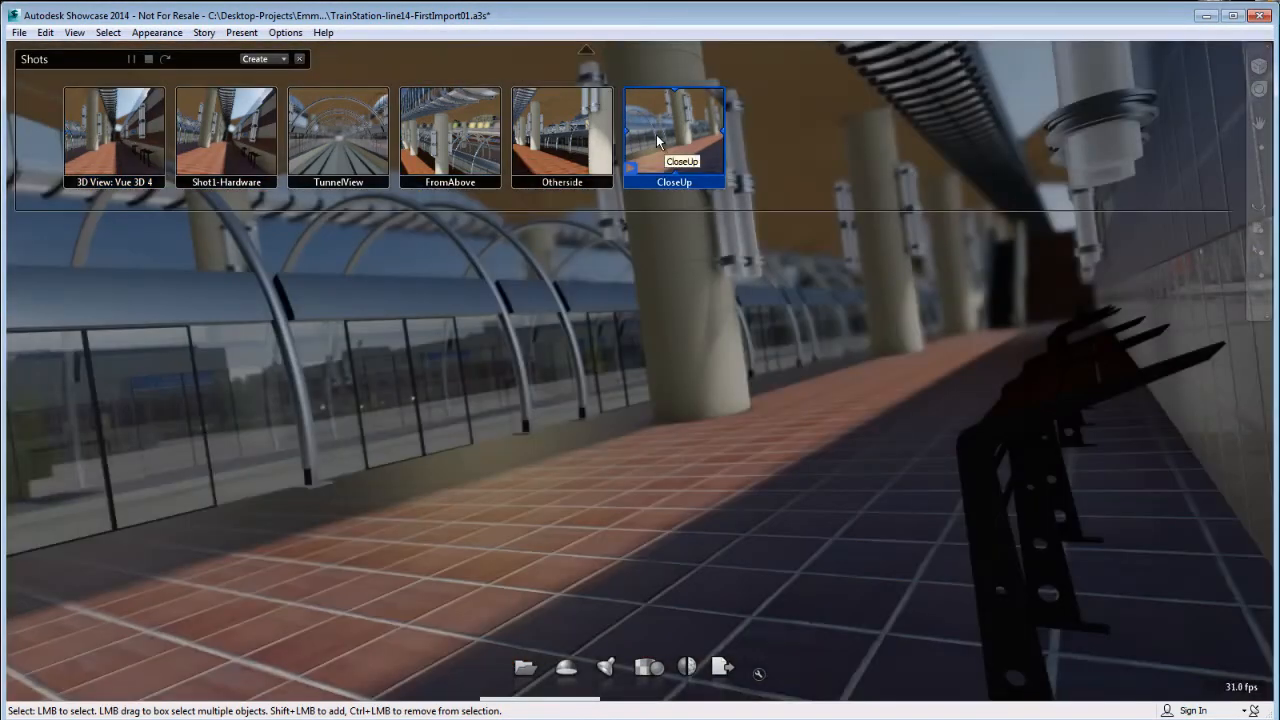
{"action": "left_click", "coordinate": [572, 147]}
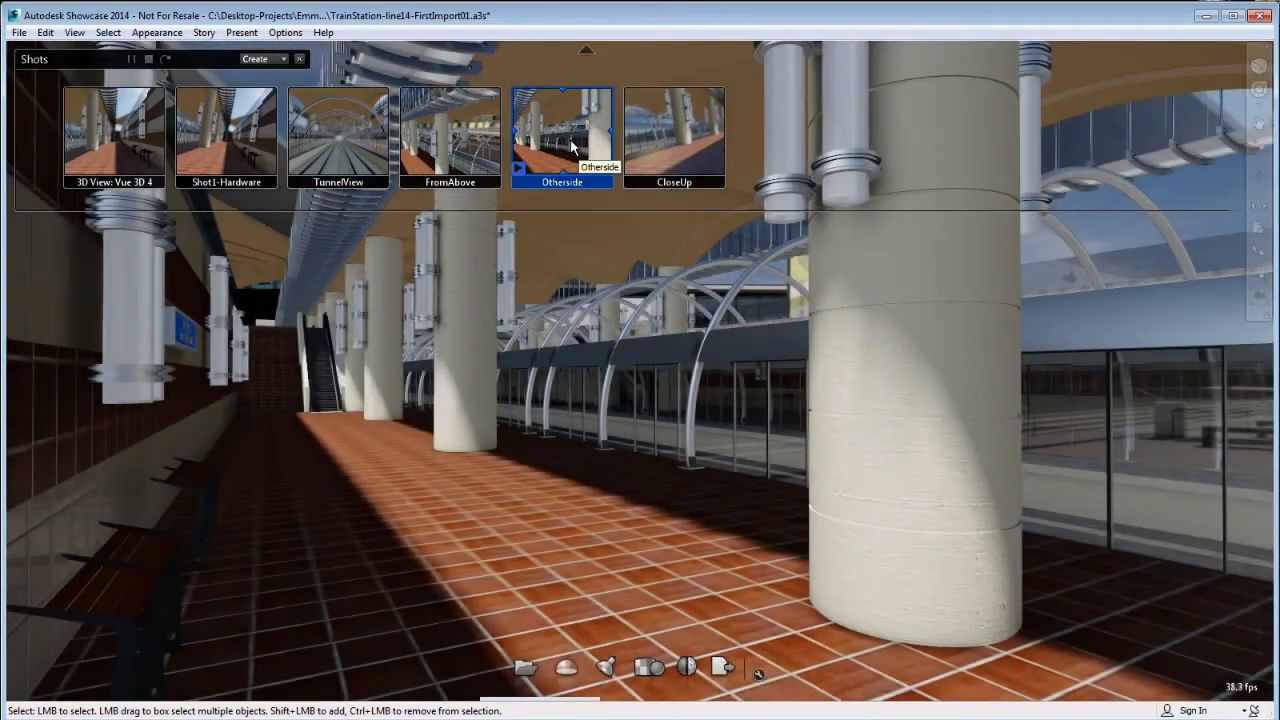
{"action": "left_click", "coordinate": [469, 150]}
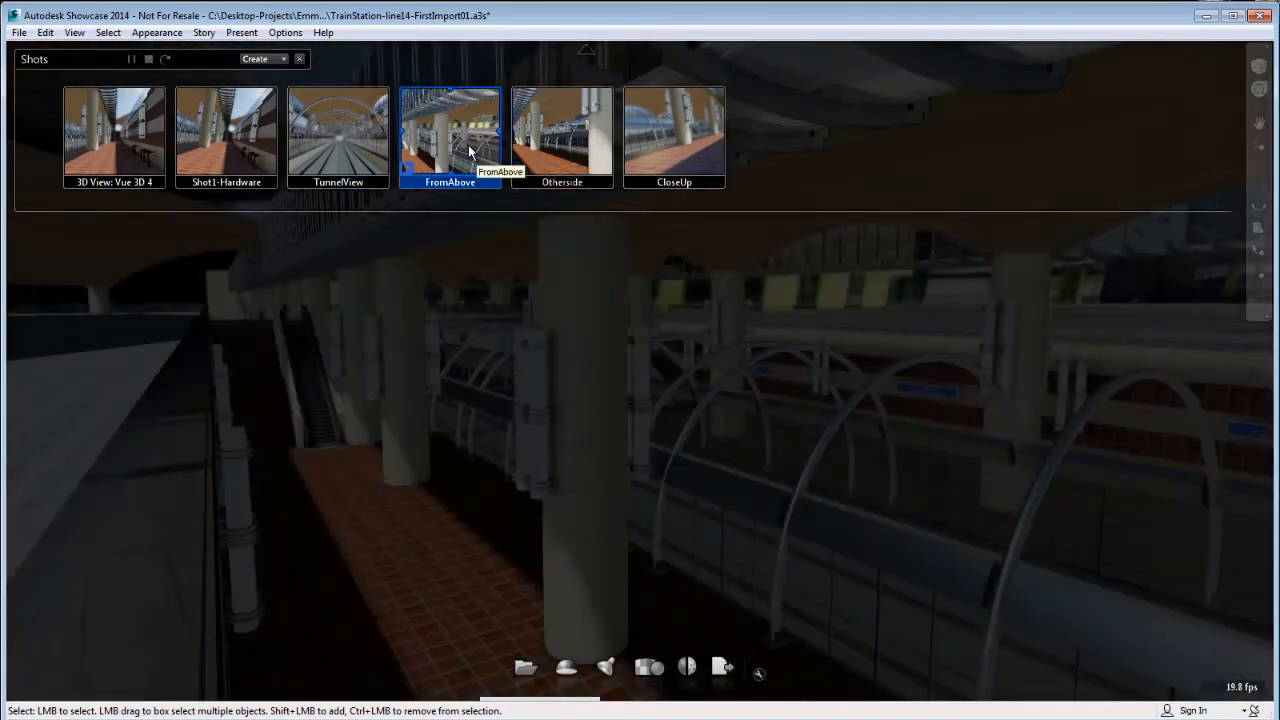
{"action": "left_click", "coordinate": [346, 151]}
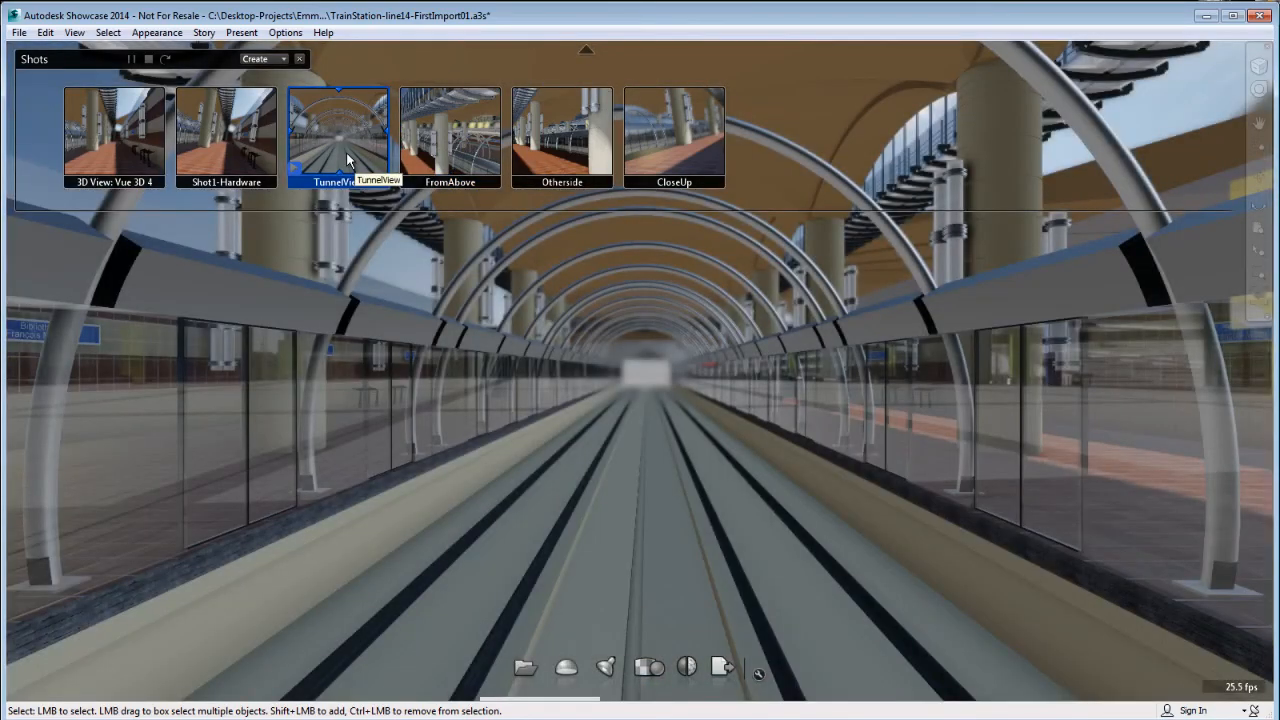
{"action": "left_click", "coordinate": [228, 145]}
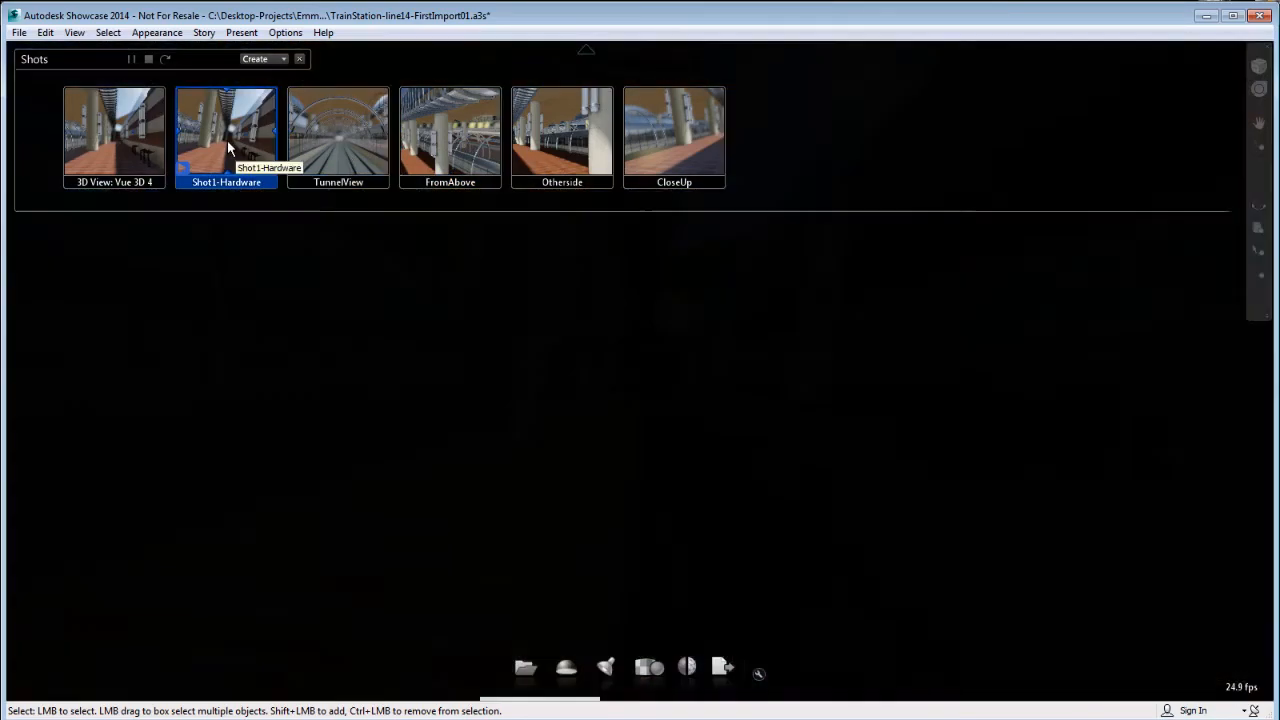
{"action": "left_click", "coordinate": [129, 161]}
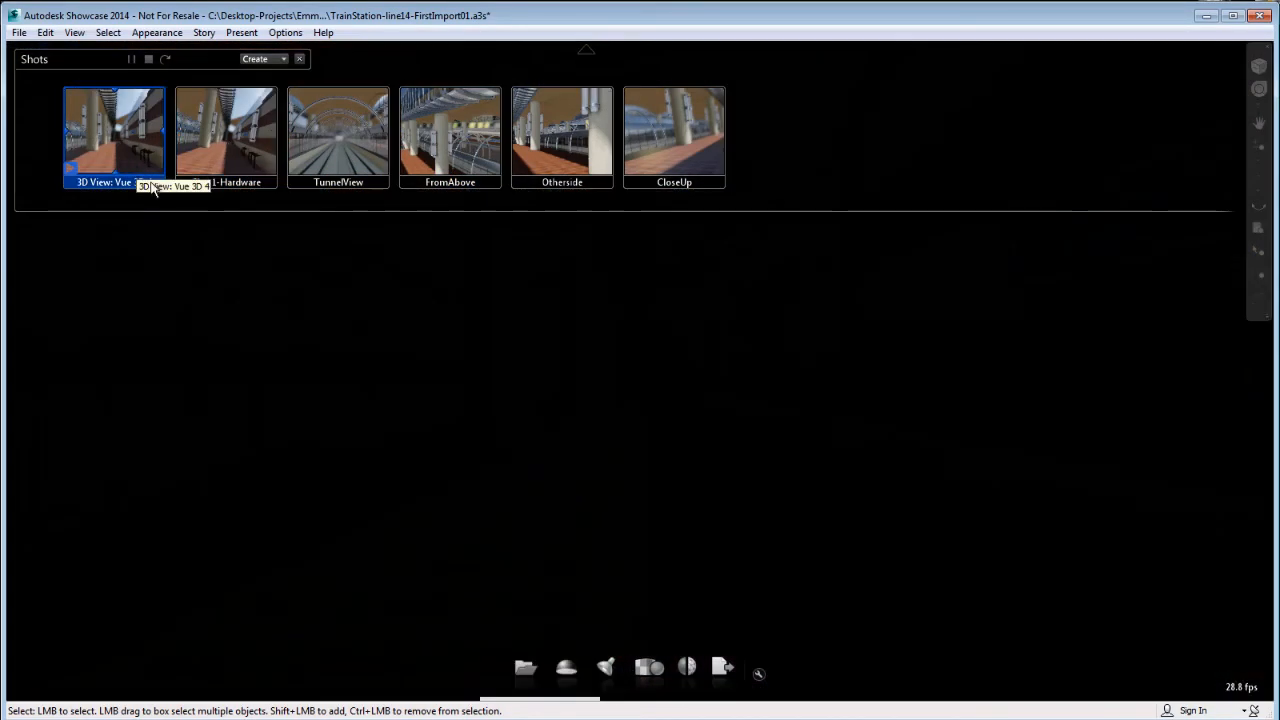